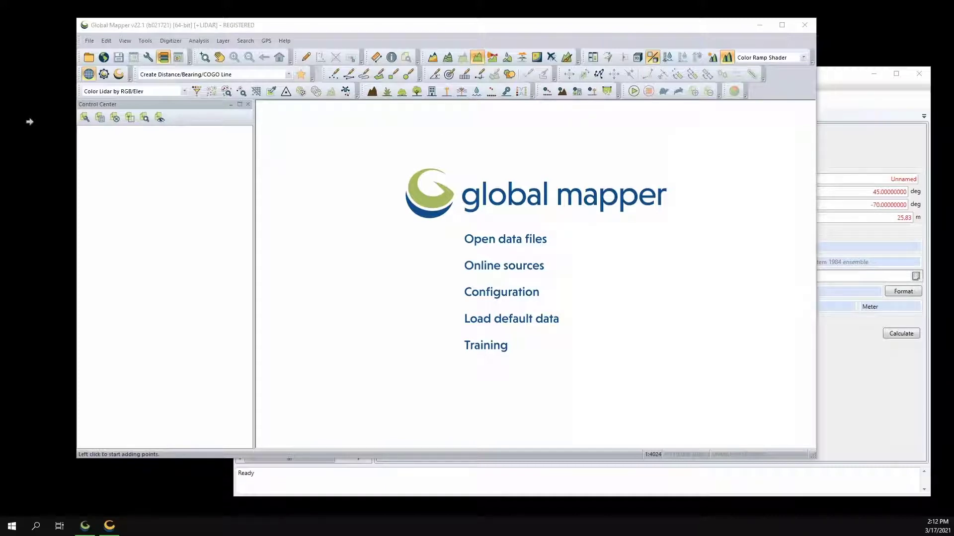
left_click(842, 78)
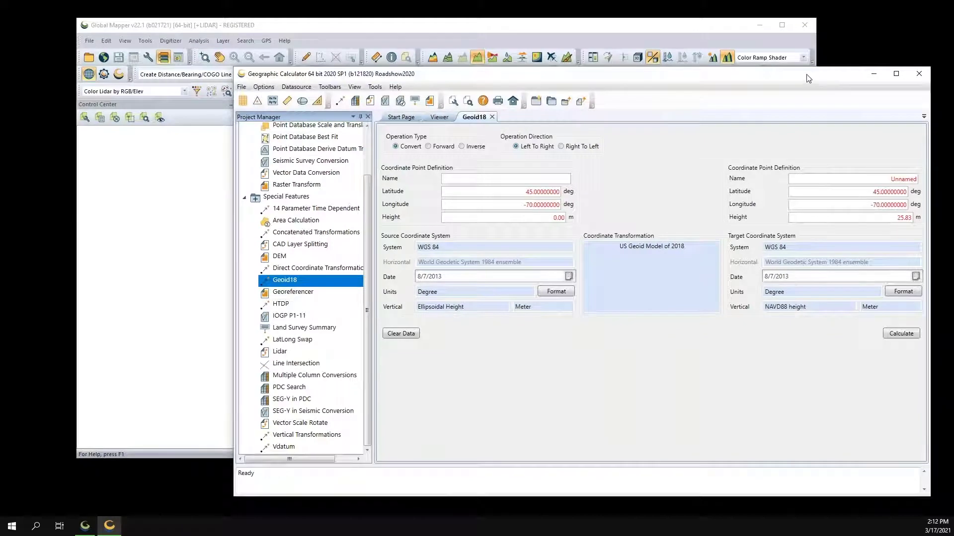
left_click(595, 26)
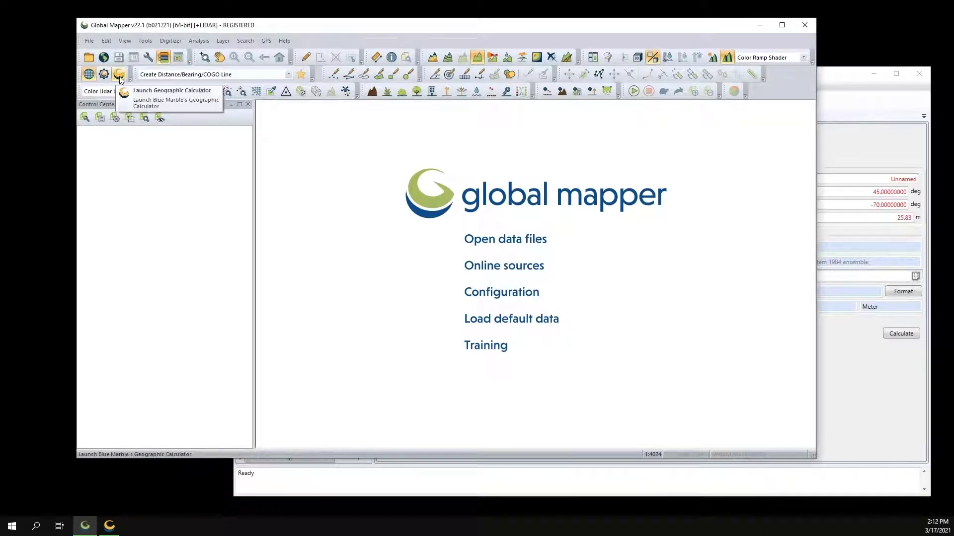
left_click(88, 77)
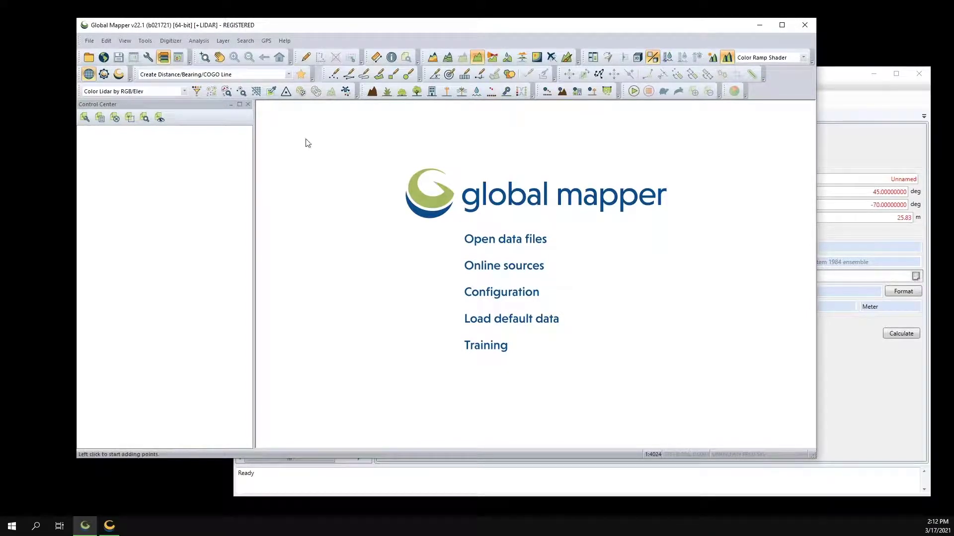
left_click(88, 75)
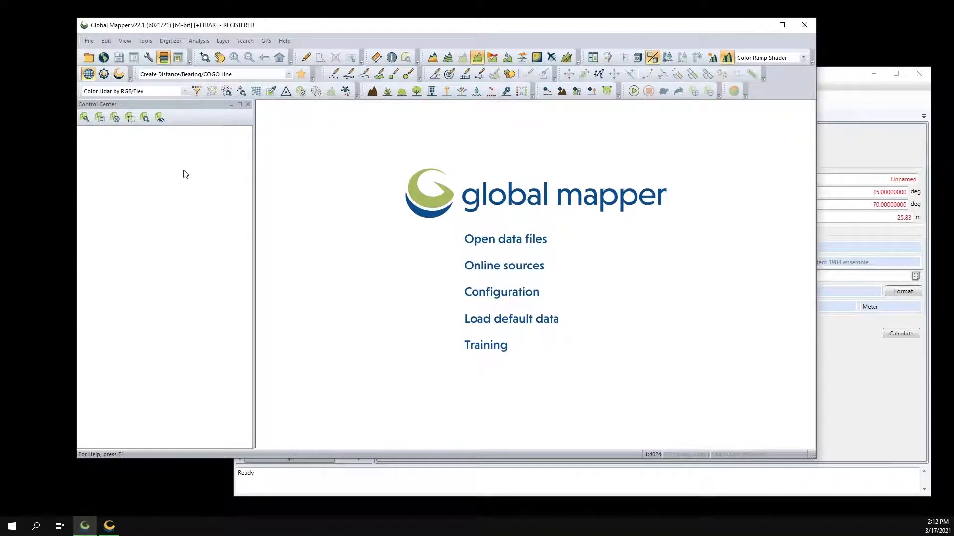
Step: Check the list of available toolbars for the GeoCalc toolbar, then close the list
left_click(124, 41)
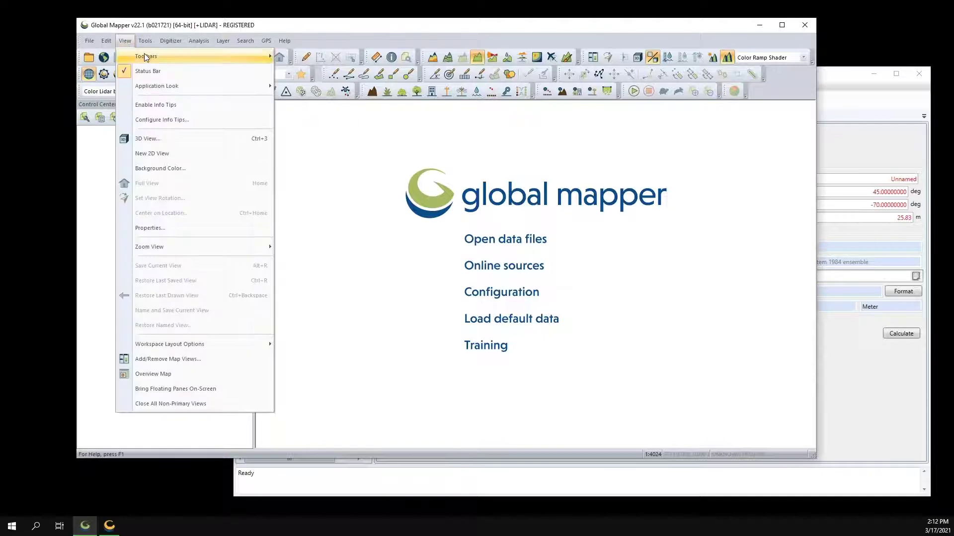
mouse_move(145, 54)
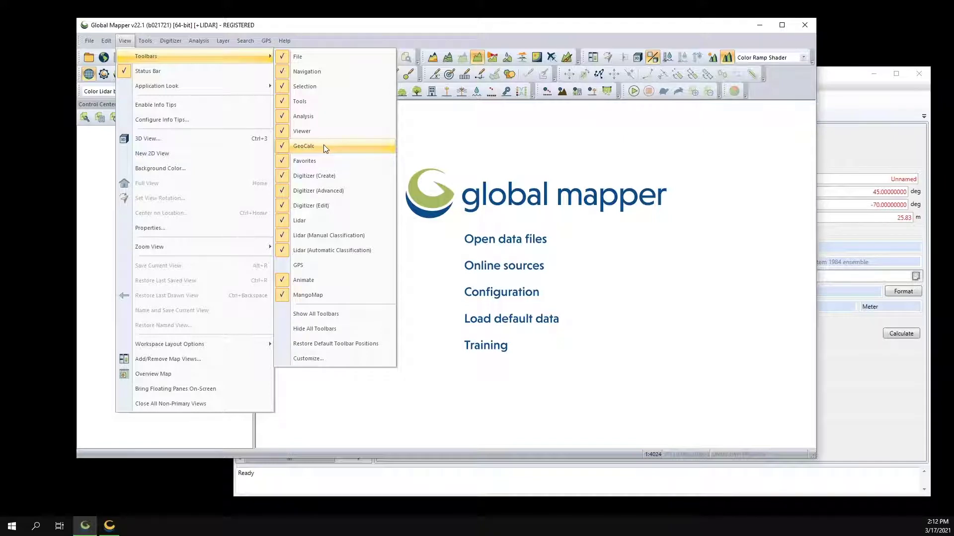
left_click(301, 28)
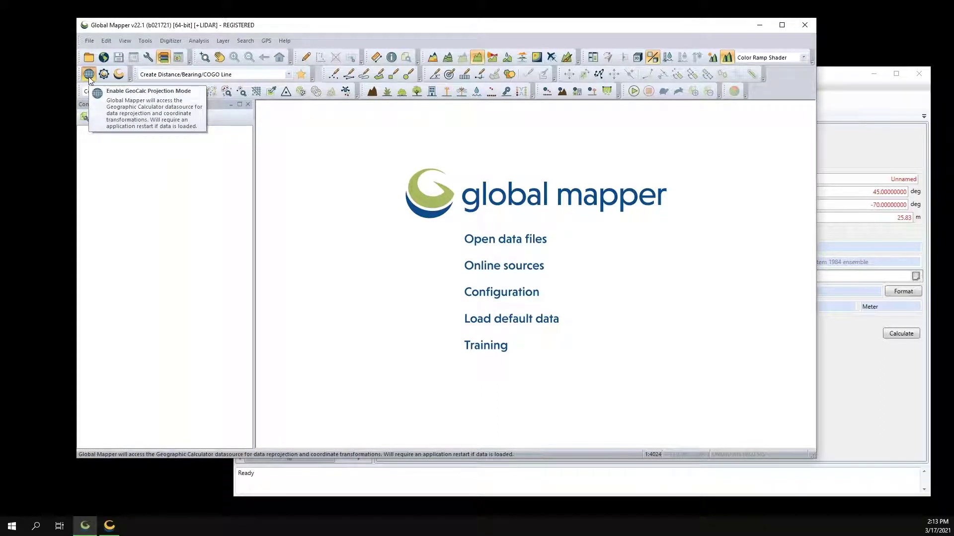
Step: Turn off GeoCalc projection mode and view the standard projection settings in the configuration
left_click(89, 75)
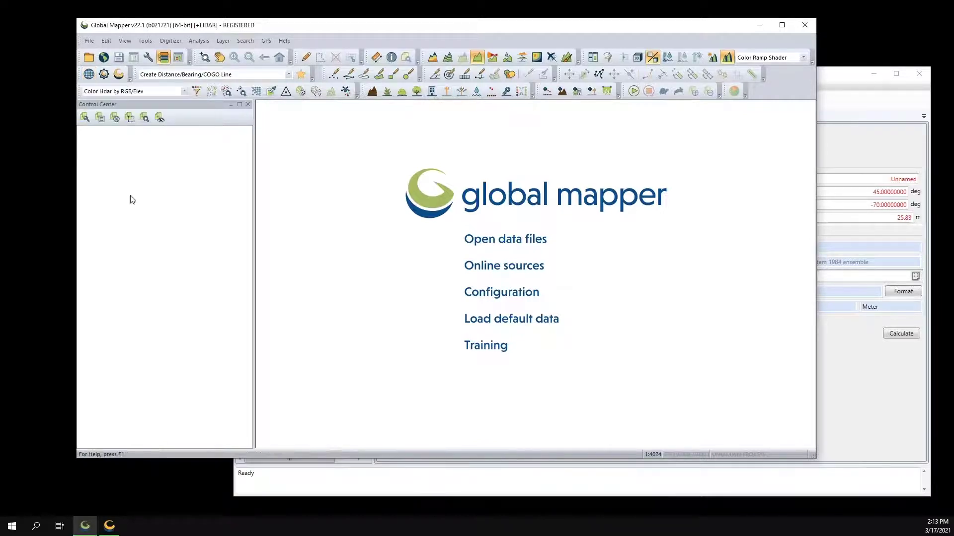
left_click(149, 58)
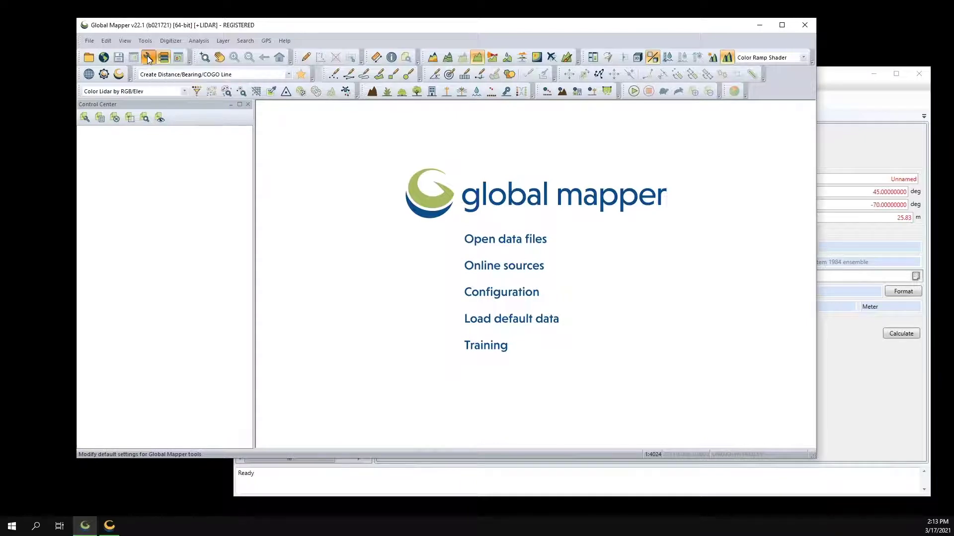
left_click(368, 171)
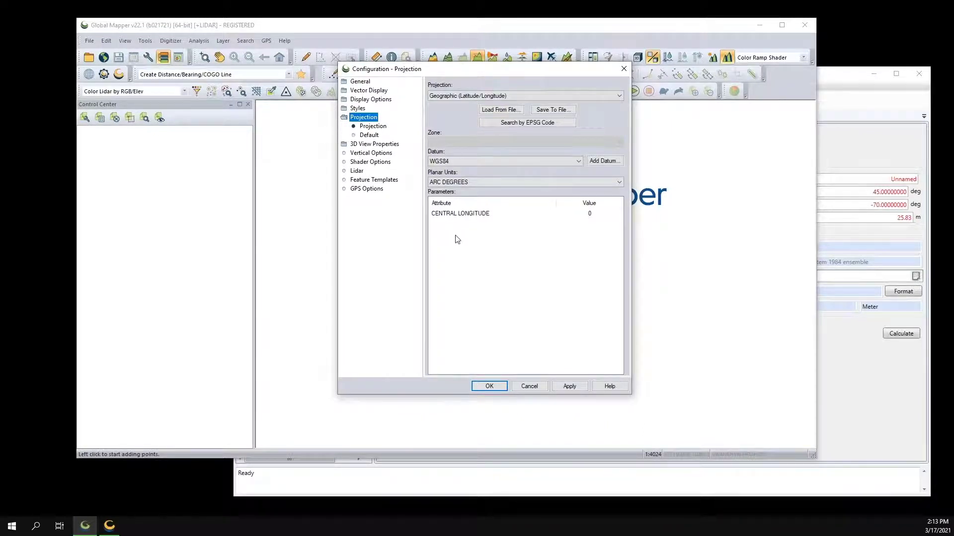
left_click(625, 71)
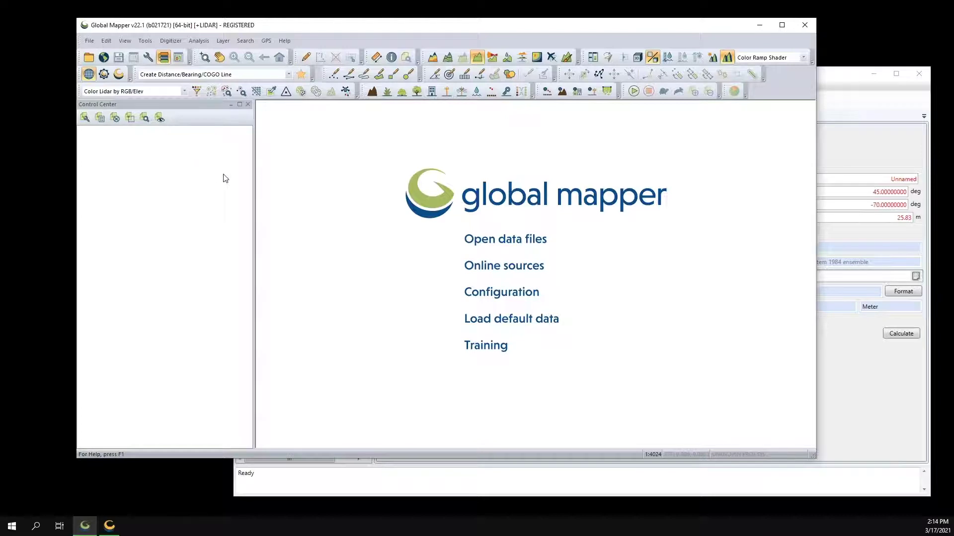
Step: Enable GeoCalc projection mode and view the GeoCalc Projection settings in the configuration
left_click(89, 75)
left_click(148, 57)
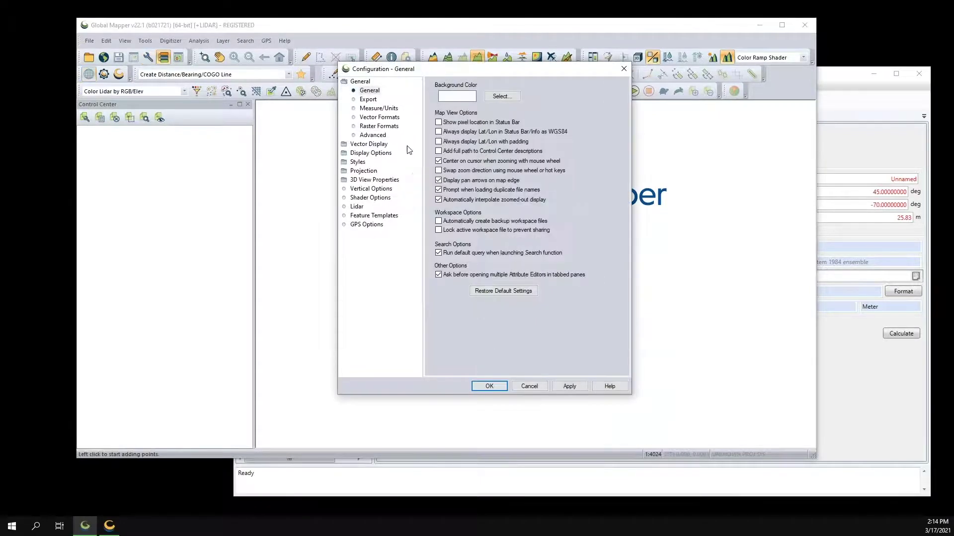
left_click(370, 171)
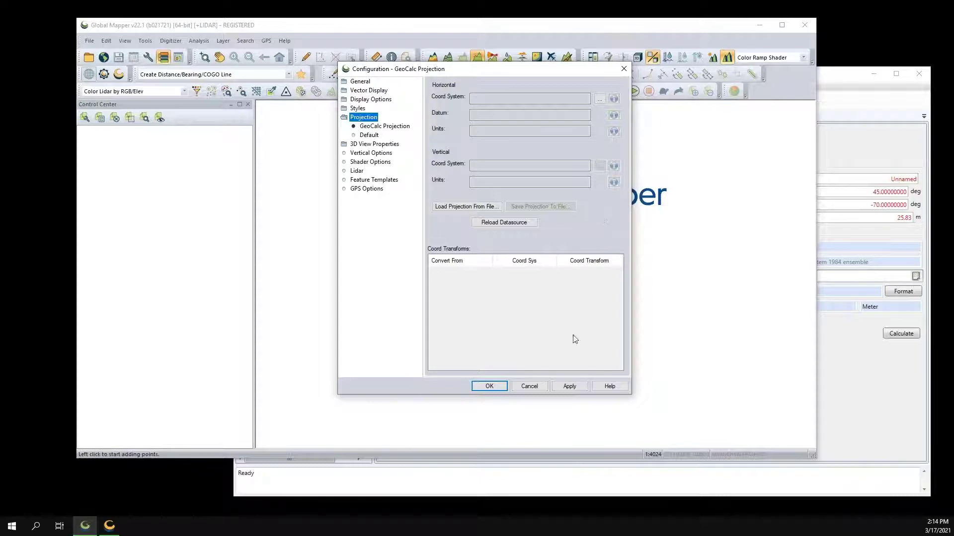
left_click(489, 387)
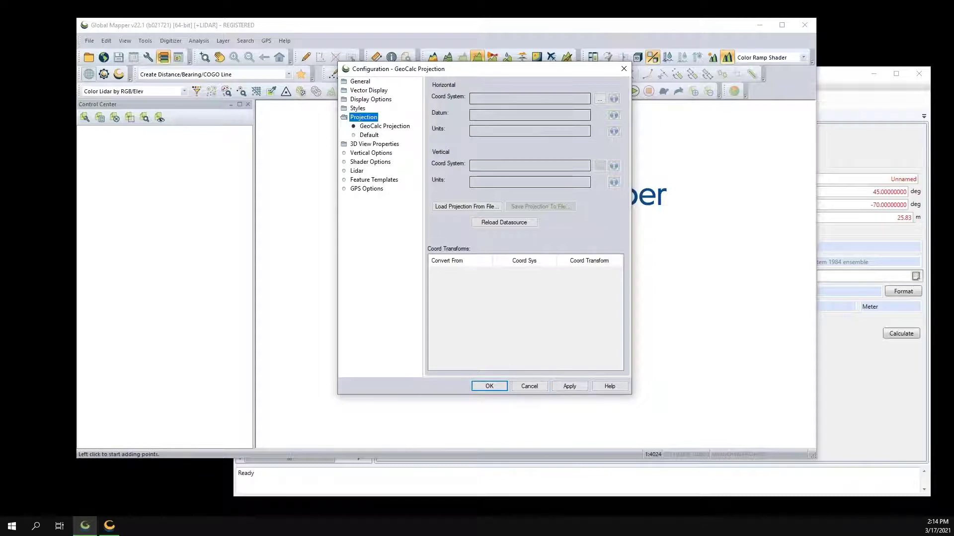
left_click(623, 69)
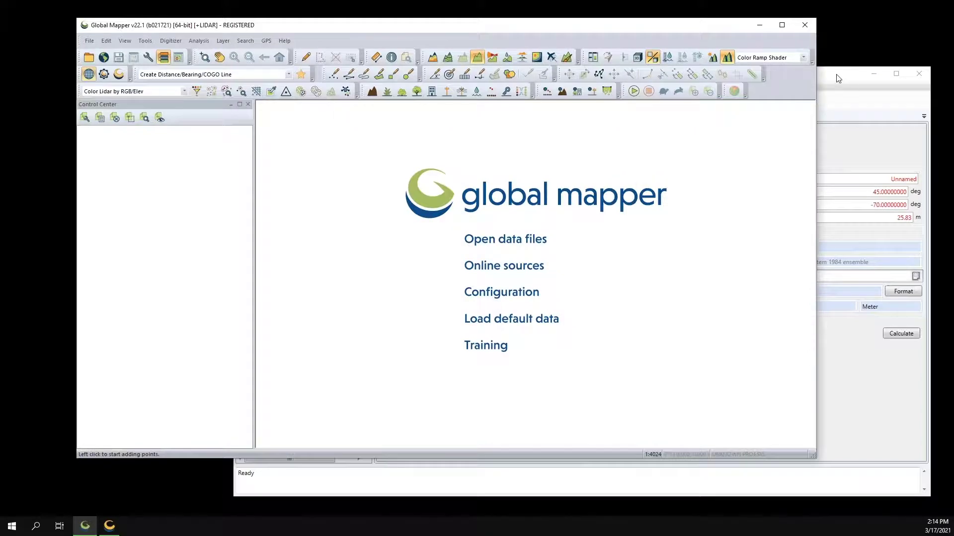
Step: Switch to Geographic Calculator and open the datum definitions of the datasource
left_click(839, 78)
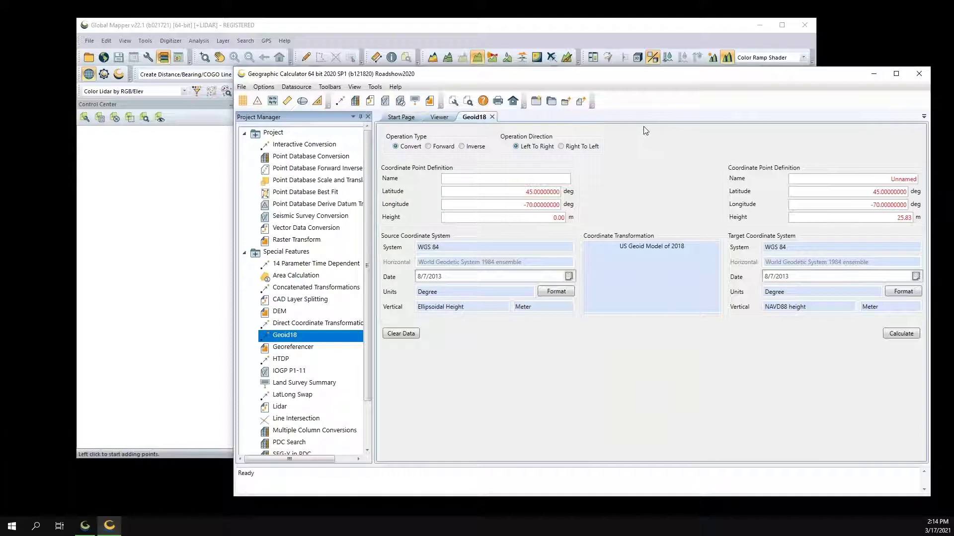
left_click_drag(661, 78, 652, 74)
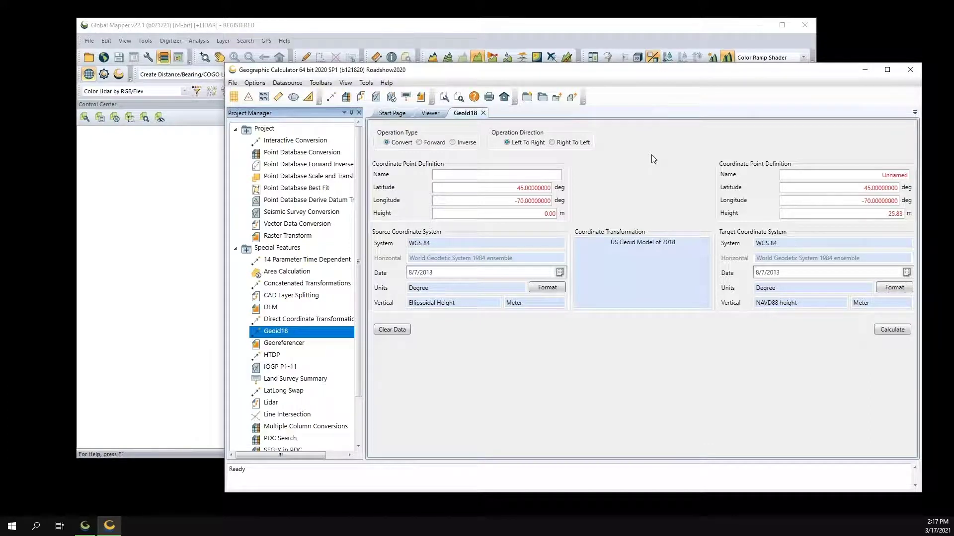
left_click(287, 84)
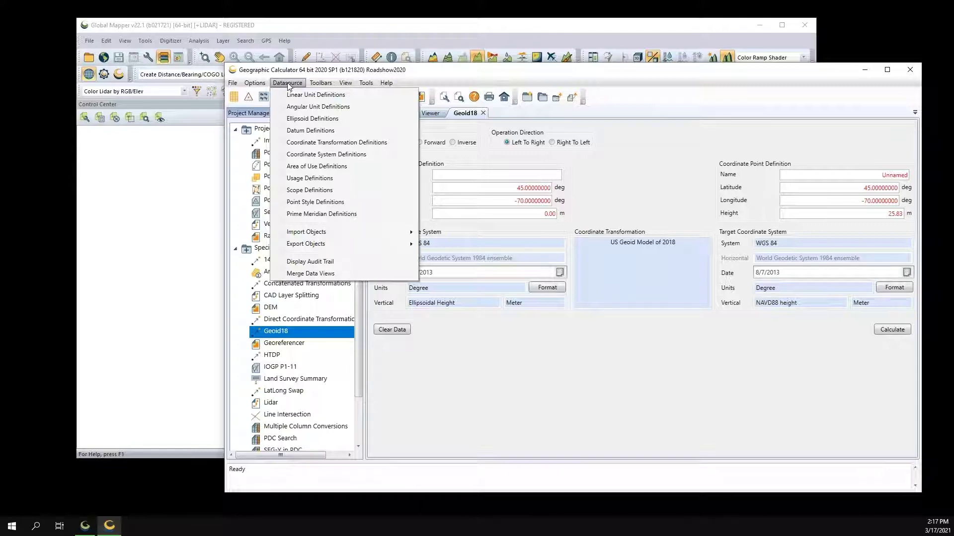
left_click(339, 132)
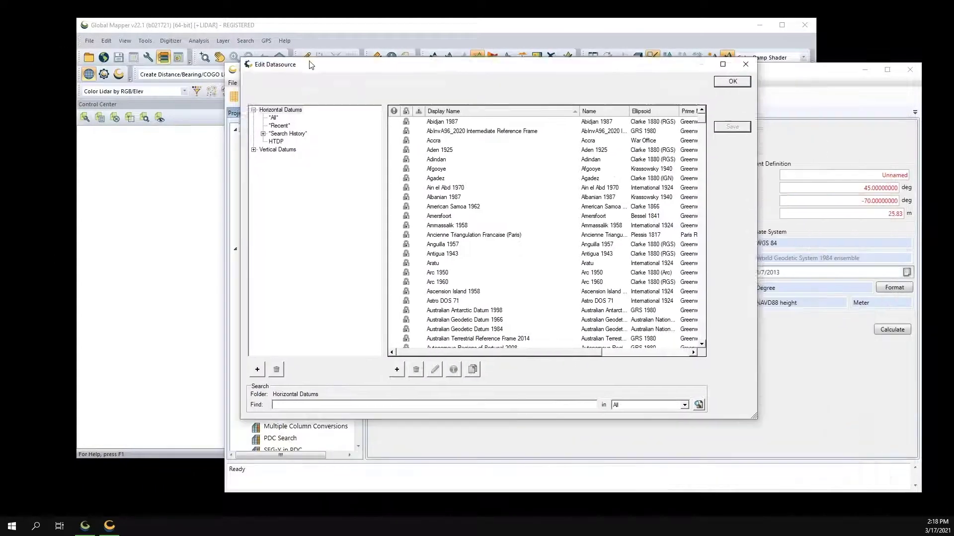
left_click_drag(311, 66, 257, 53)
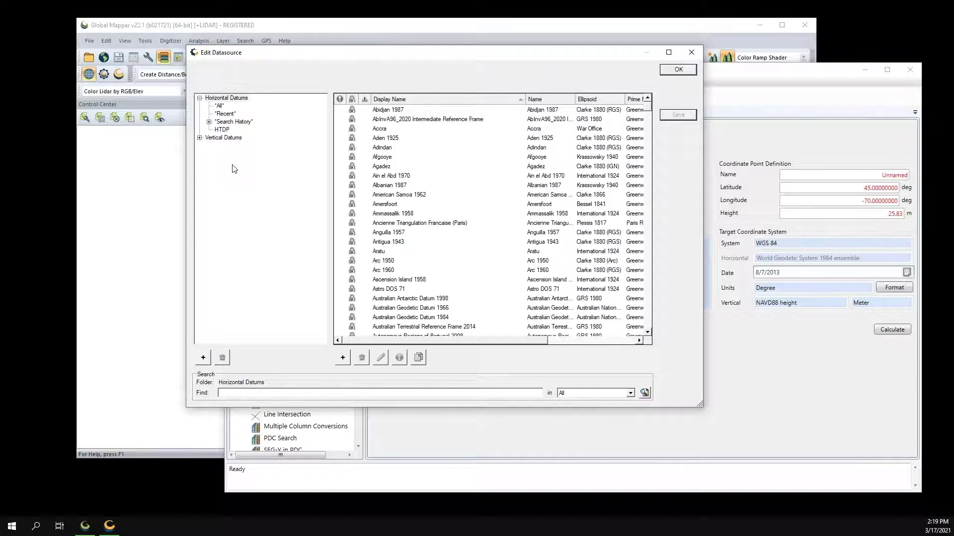
Step: List the vertical datums and select North American Vertical Datum 1988
left_click(224, 138)
left_click(199, 138)
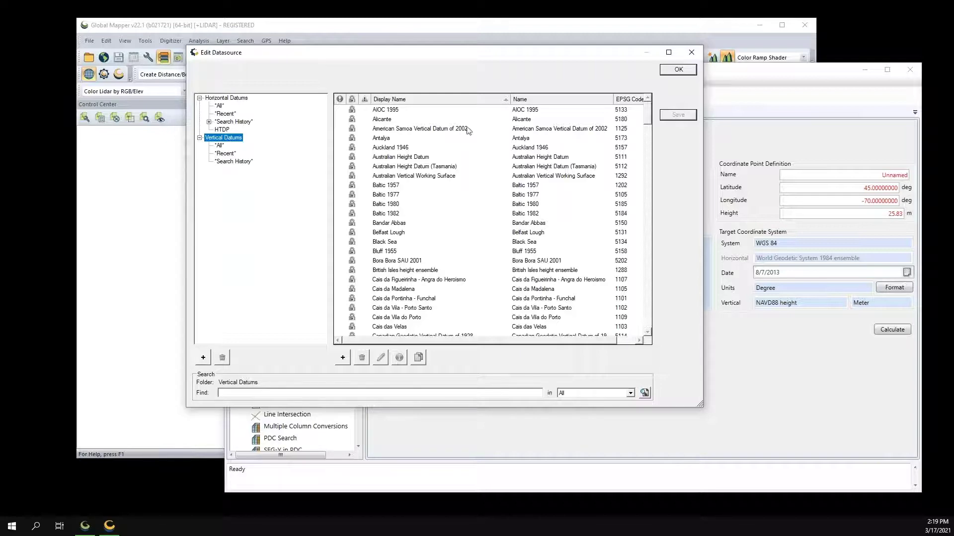
left_click_drag(647, 114, 614, 261)
left_click(430, 215)
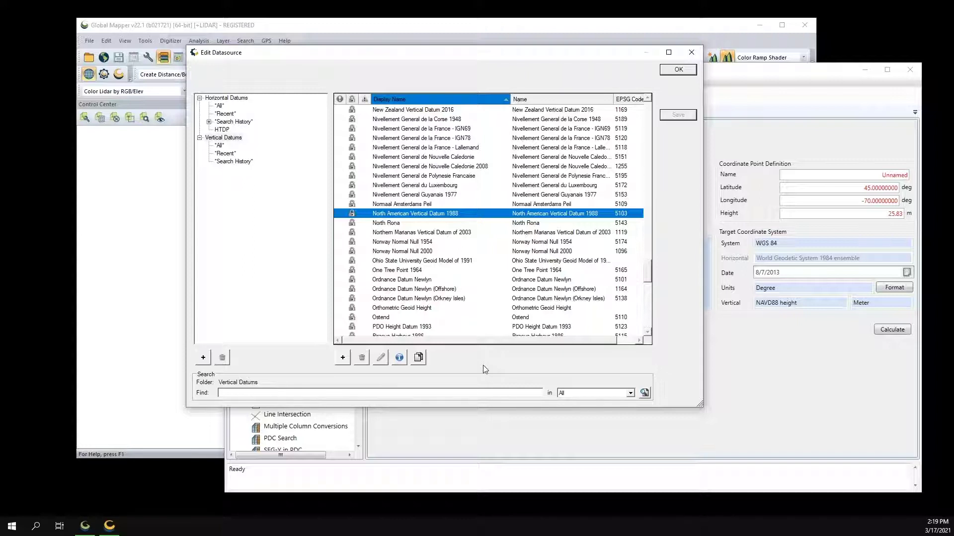
Step: View the definition of the EGM2008 geoid vertical datum, then close the datum definitions
left_click_drag(648, 268, 644, 155)
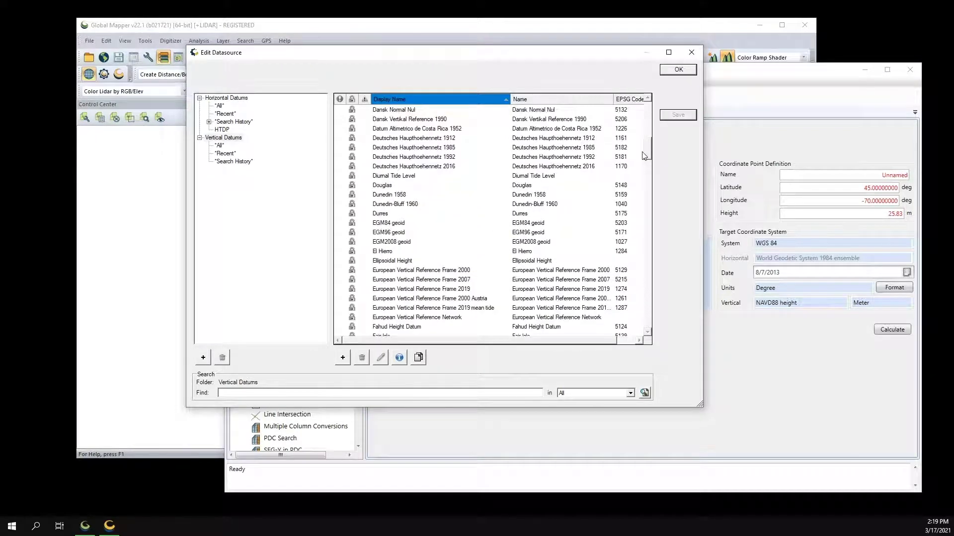
left_click(419, 242)
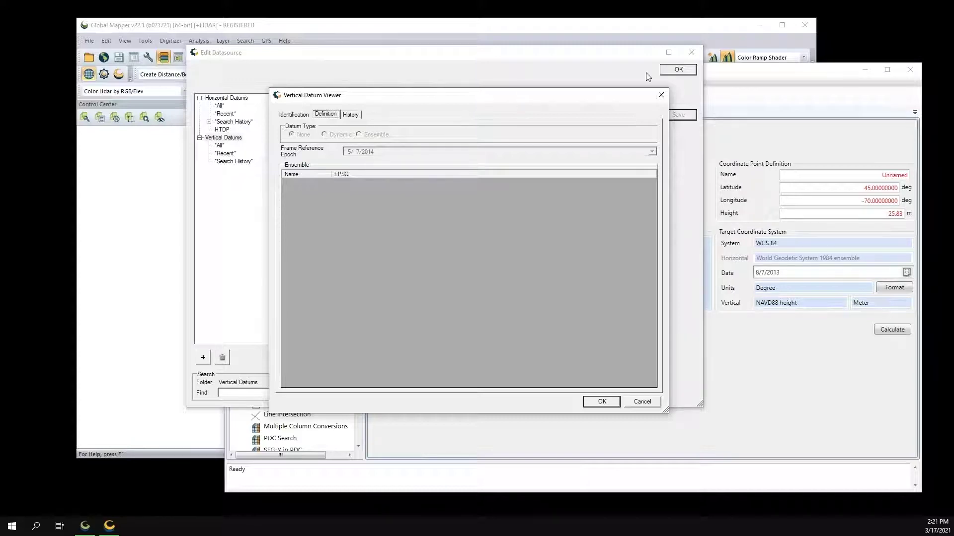
left_click(661, 95)
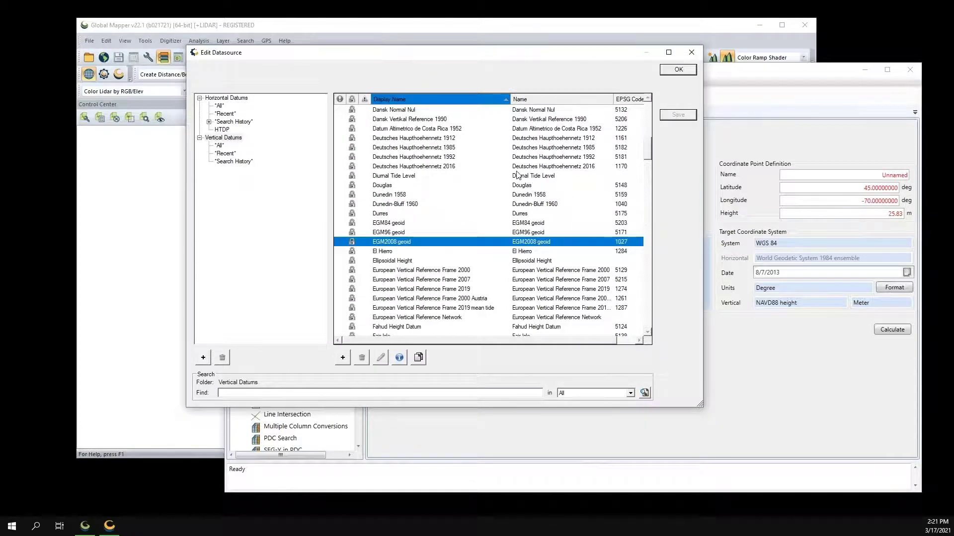
left_click(678, 69)
Step: Open the coordinate system definitions and list the vertical systems for North America, United States
left_click(291, 84)
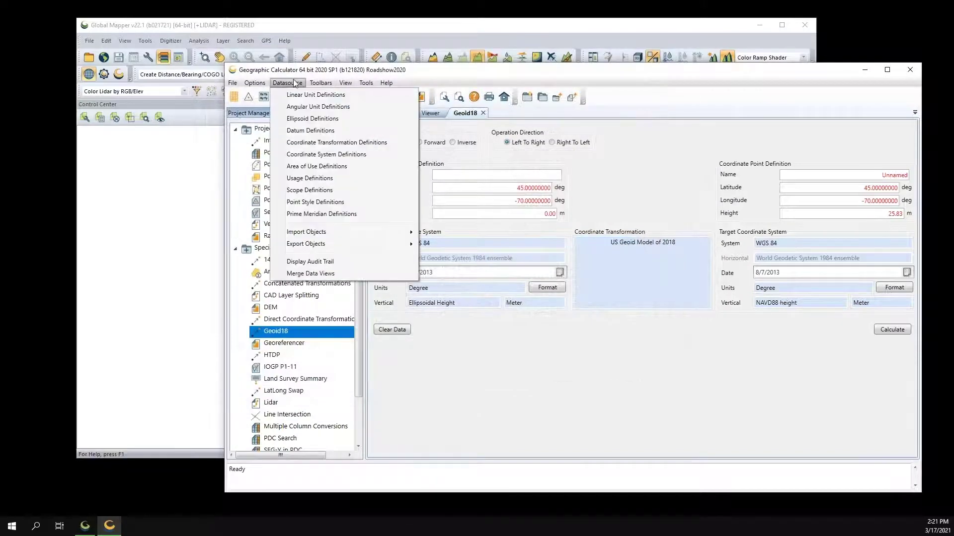
left_click(366, 159)
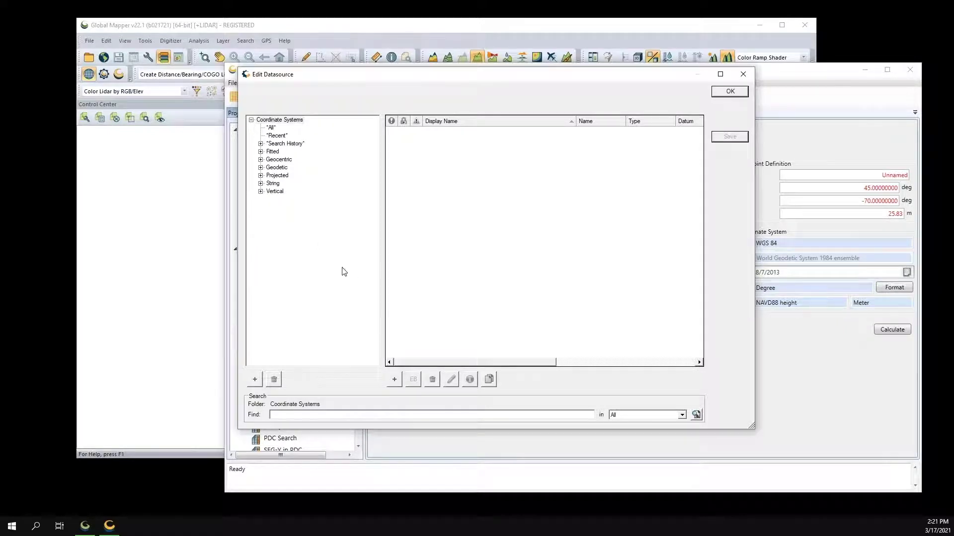
left_click(260, 191)
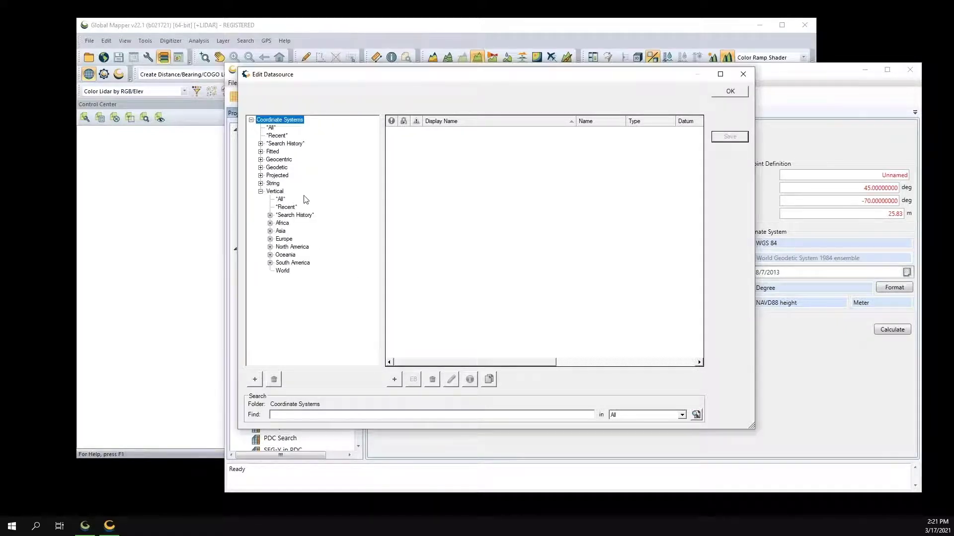
left_click(276, 192)
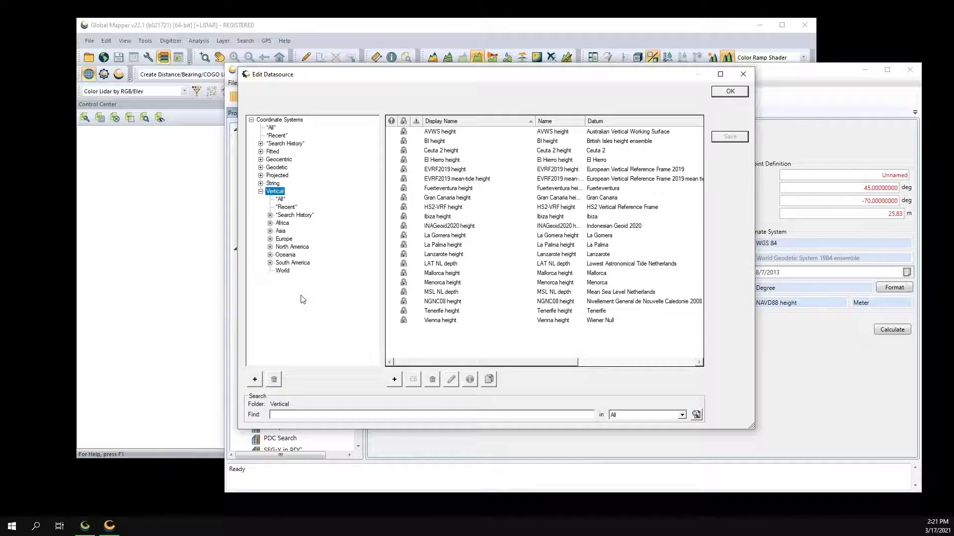
left_click(270, 247)
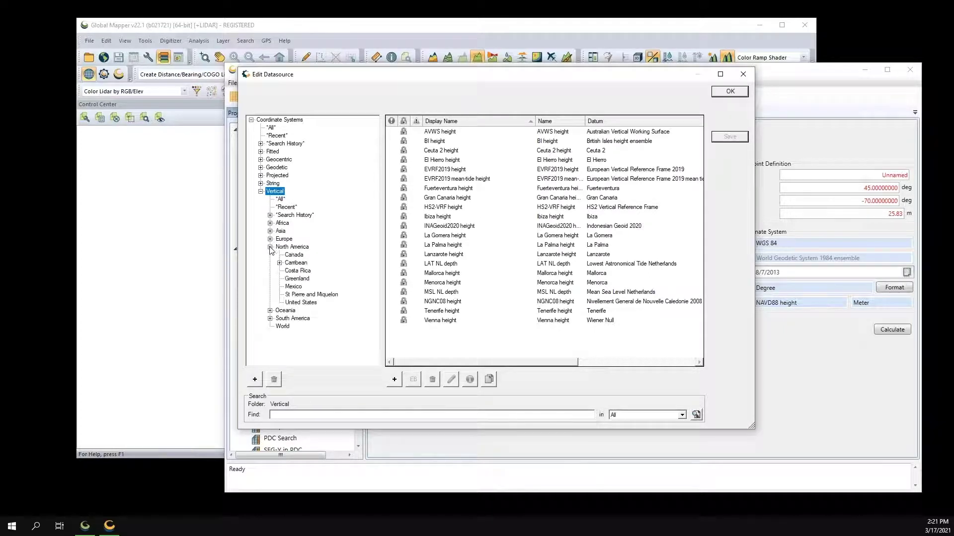
left_click(308, 307)
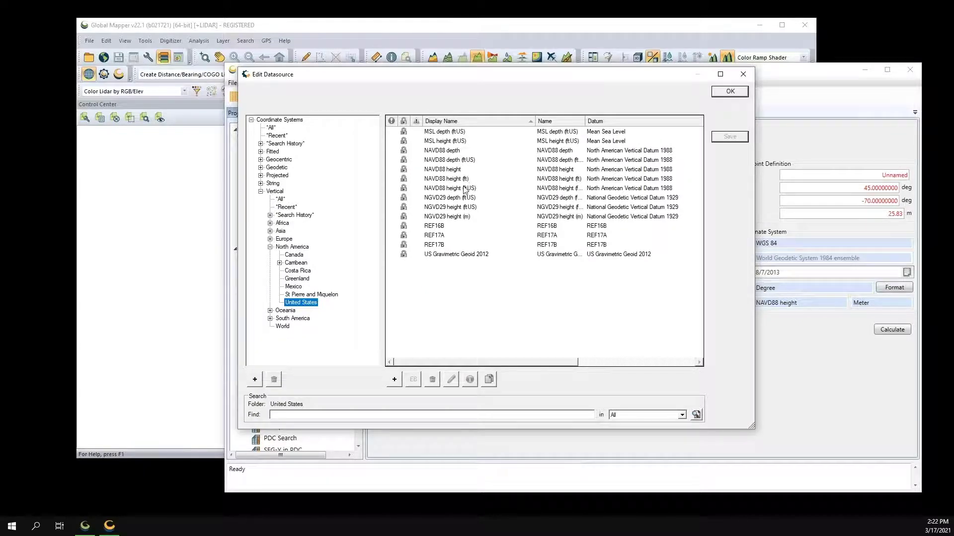
Step: View the definition of the NAVD88 height vertical coordinate system, examining its point style and datum
left_click(477, 160)
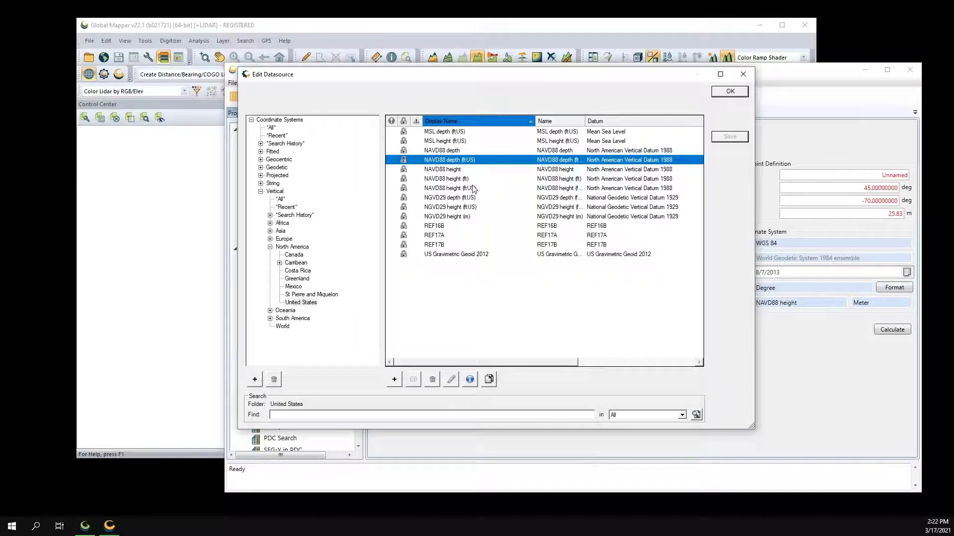
left_click(452, 170)
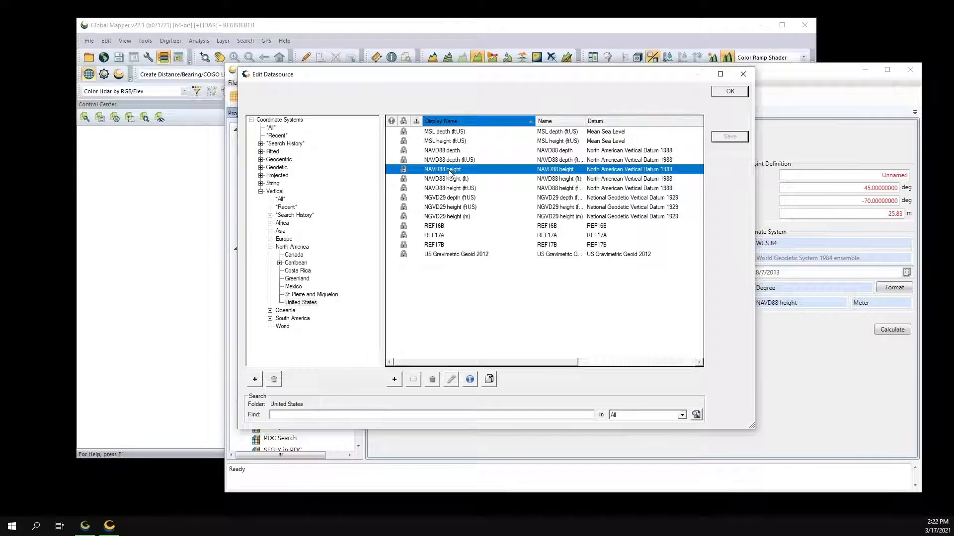
double_click(449, 173)
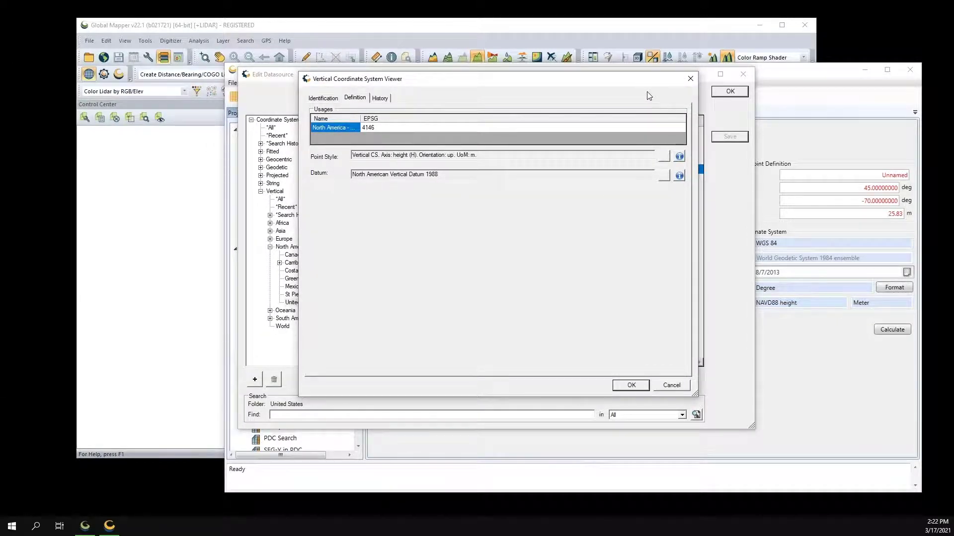
left_click(438, 175)
left_click_drag(418, 155, 477, 154)
Step: View the area of use polygon for the NAVD88 height usage, then close the viewers and the coordinate system definitions
left_click(386, 127)
right_click(385, 126)
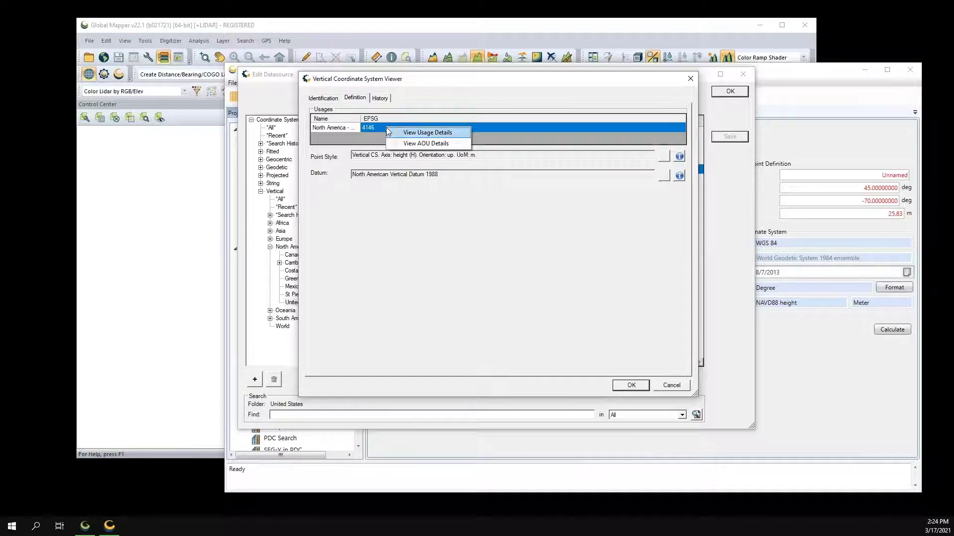
left_click(449, 144)
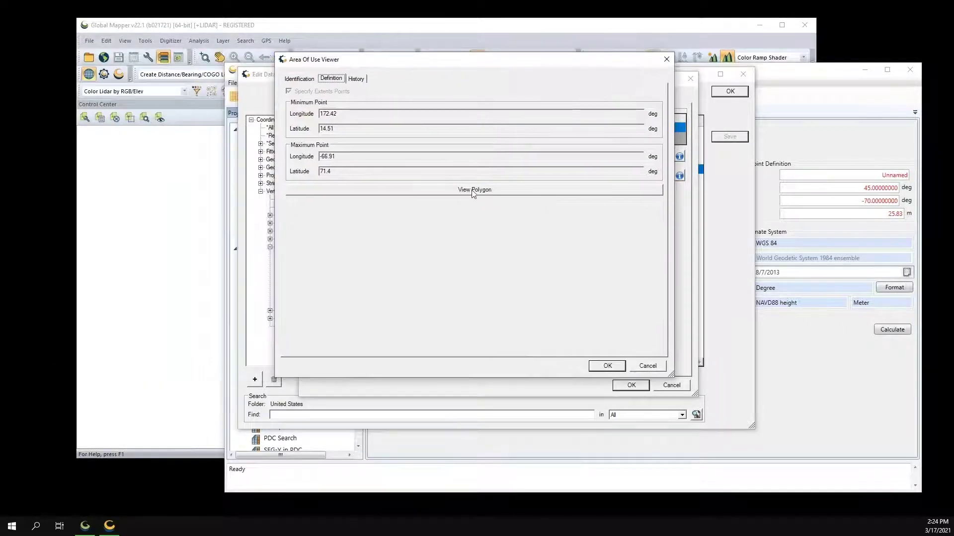
left_click(472, 191)
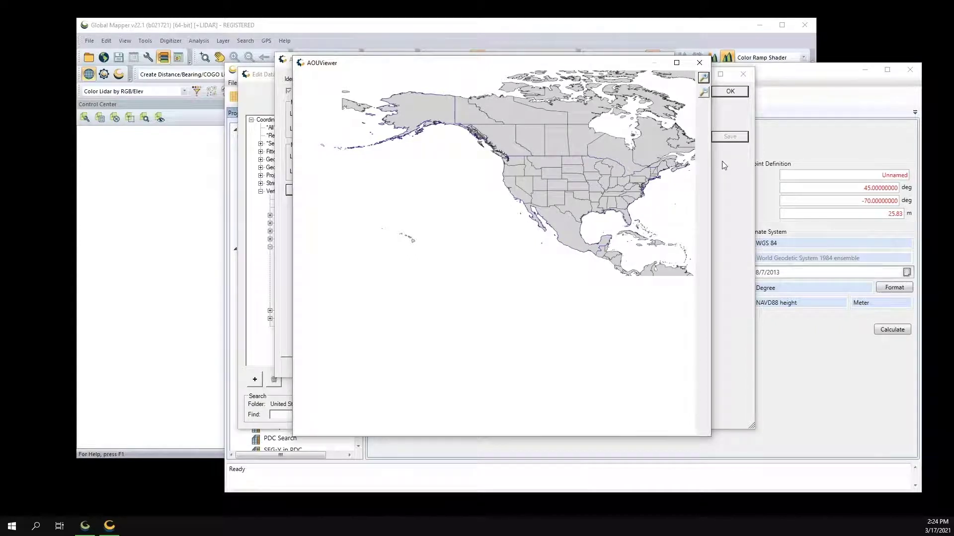
left_click(700, 63)
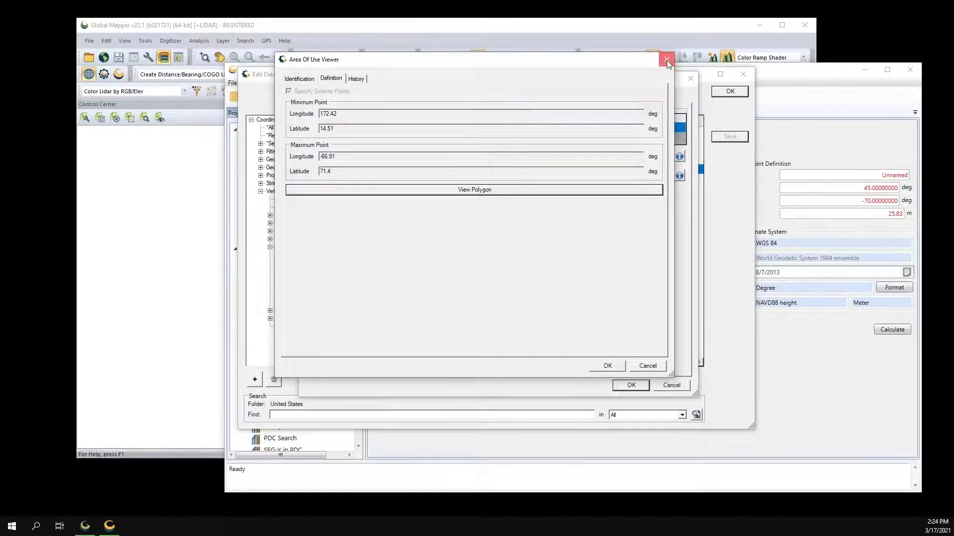
left_click(666, 59)
left_click(689, 80)
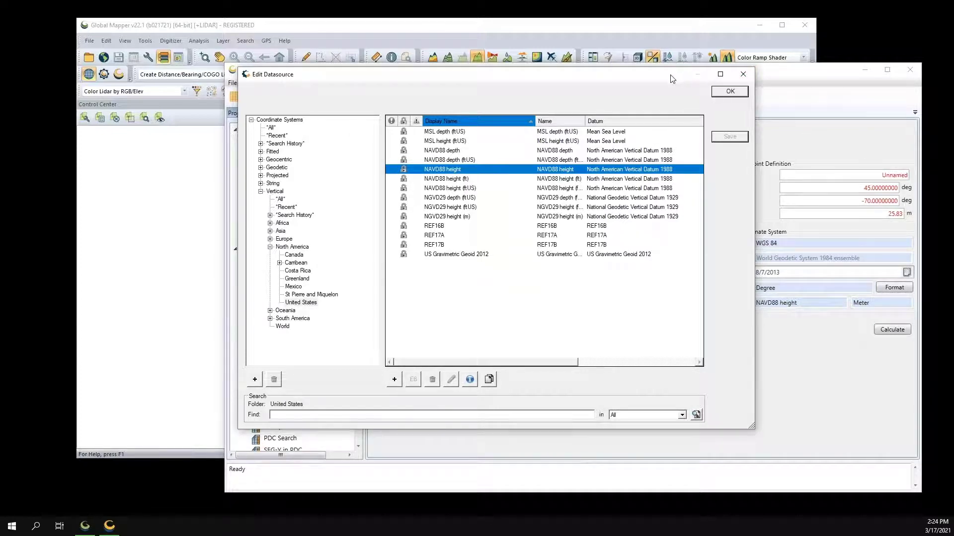
left_click(742, 76)
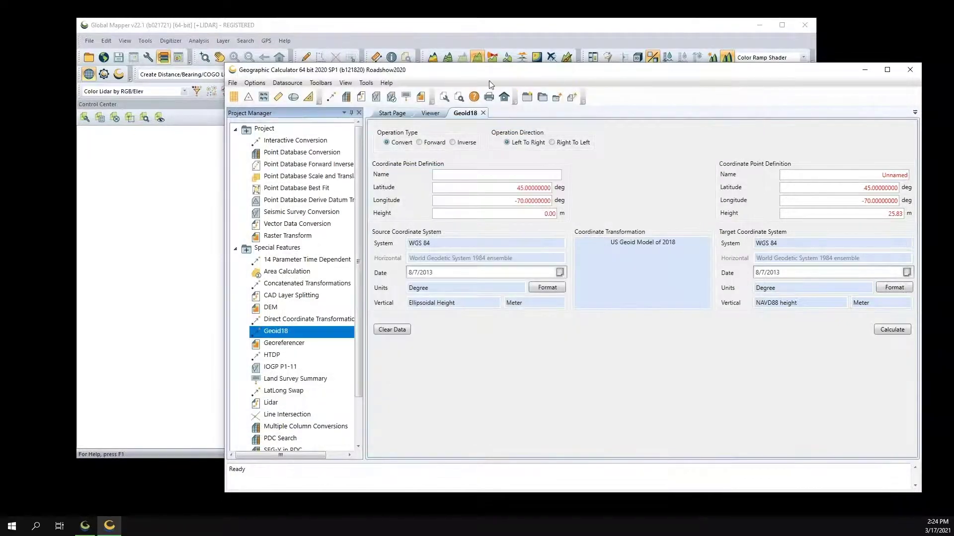
Step: Open the coordinate transformation definitions and list the single vertical transformations for North America, United States
left_click(288, 83)
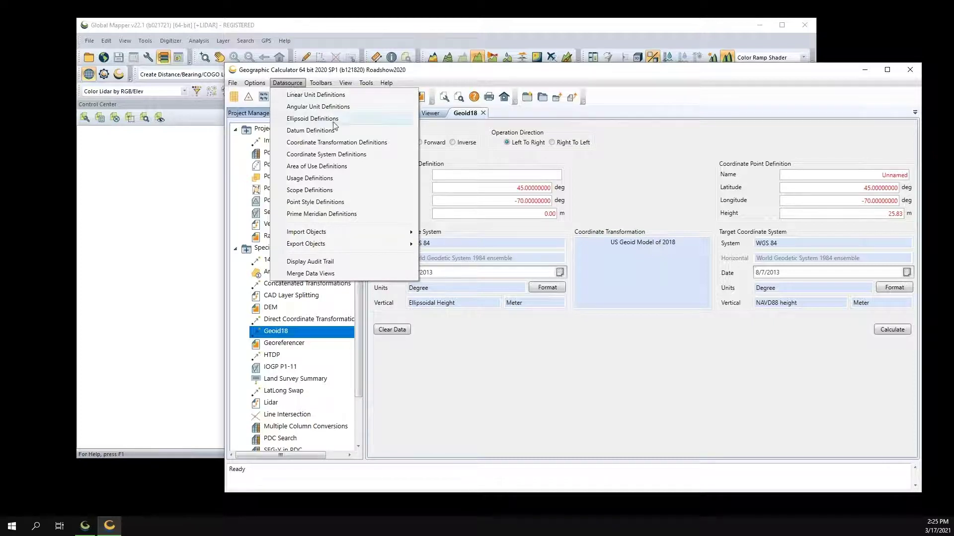
left_click(391, 141)
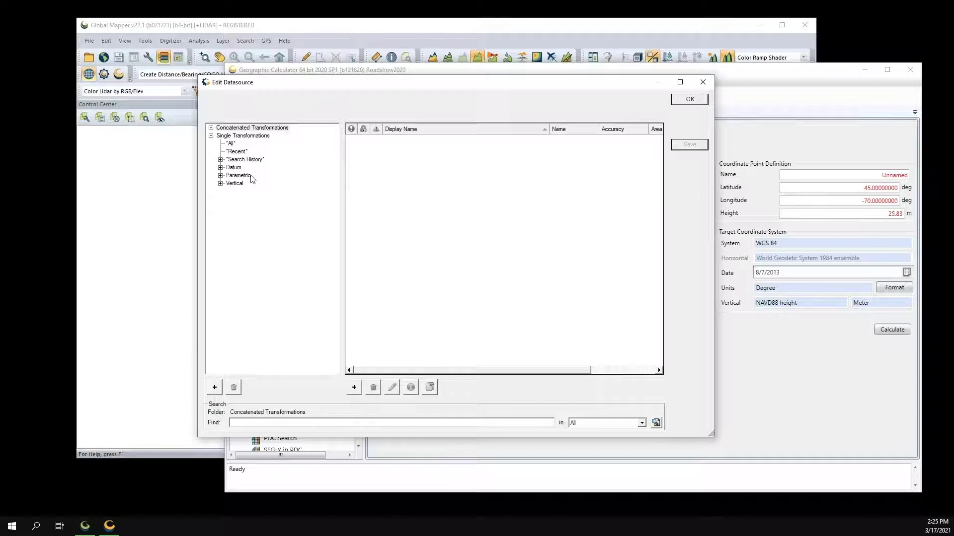
left_click(220, 183)
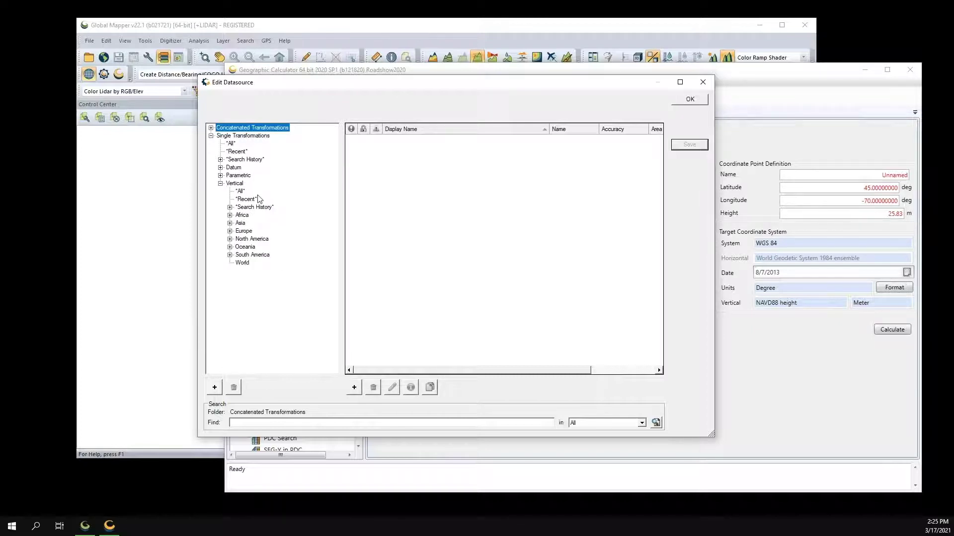
left_click(230, 240)
left_click(260, 262)
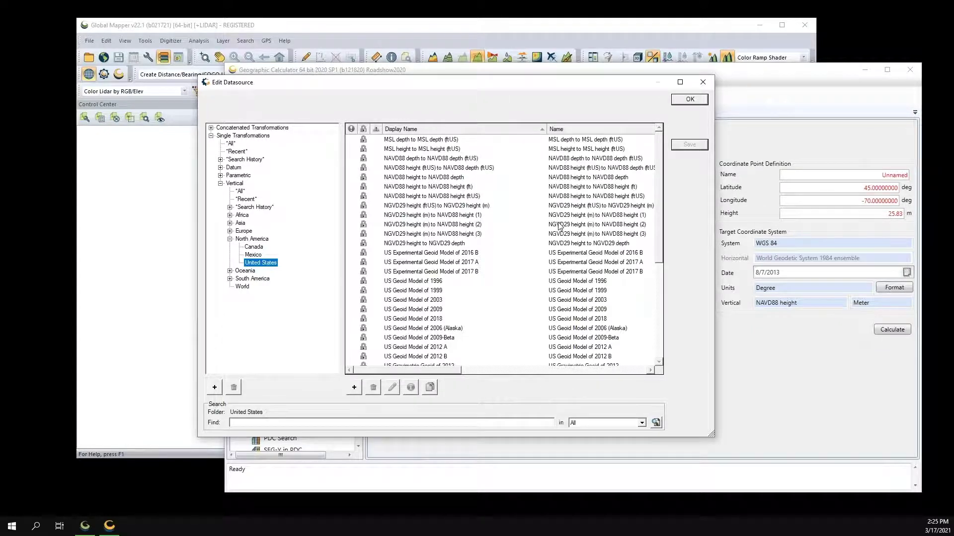
Step: View the definition of the US Geoid Model of 2012 B vertical transformation, then close its viewer
left_click(435, 169)
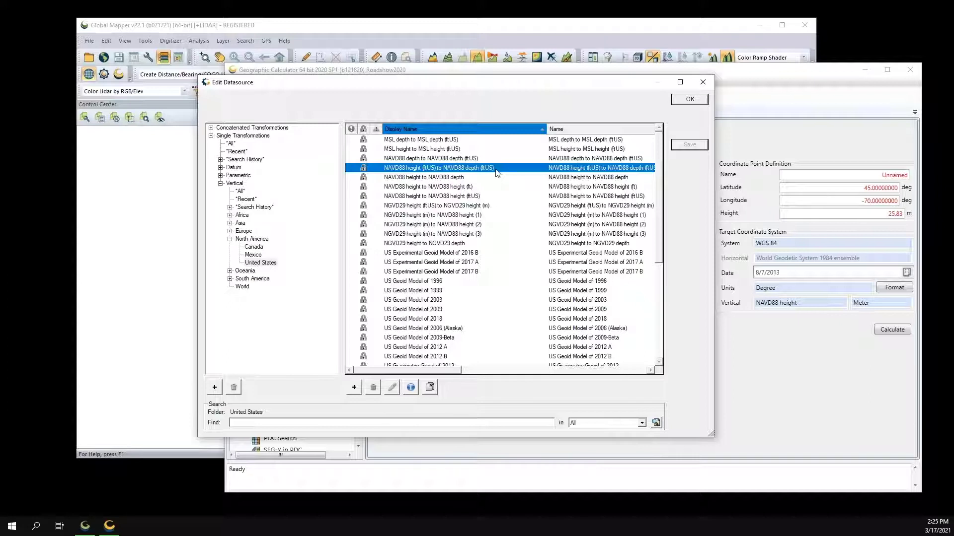
left_click(437, 281)
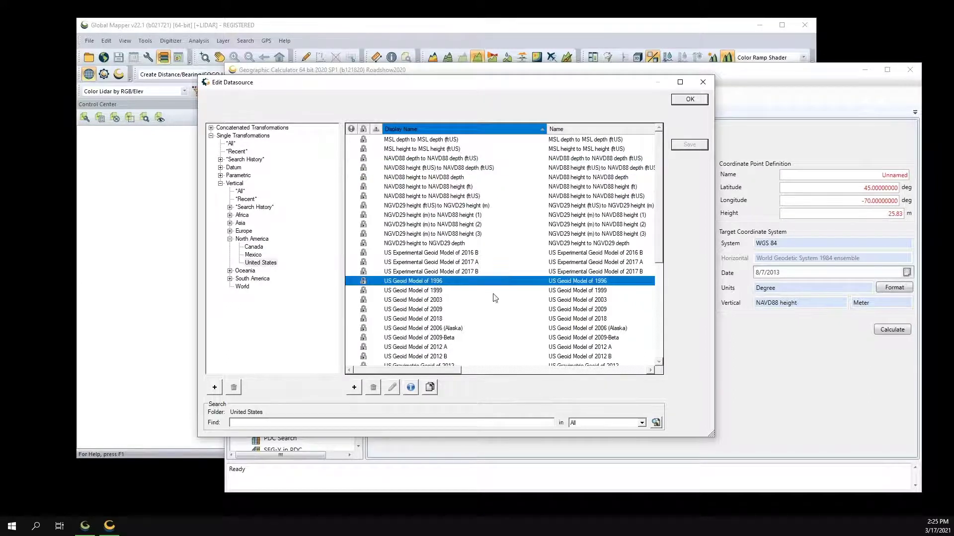
left_click_drag(660, 203, 659, 262)
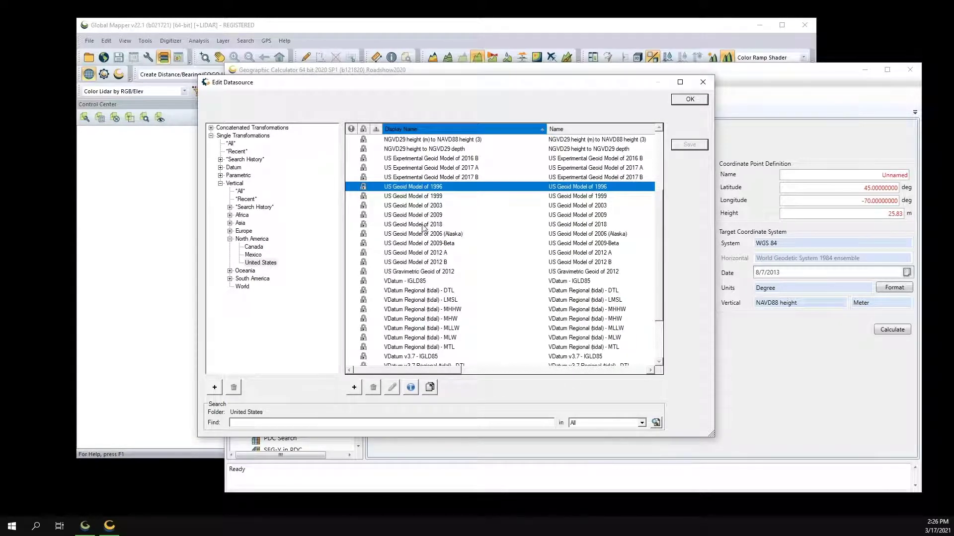
left_click(429, 262)
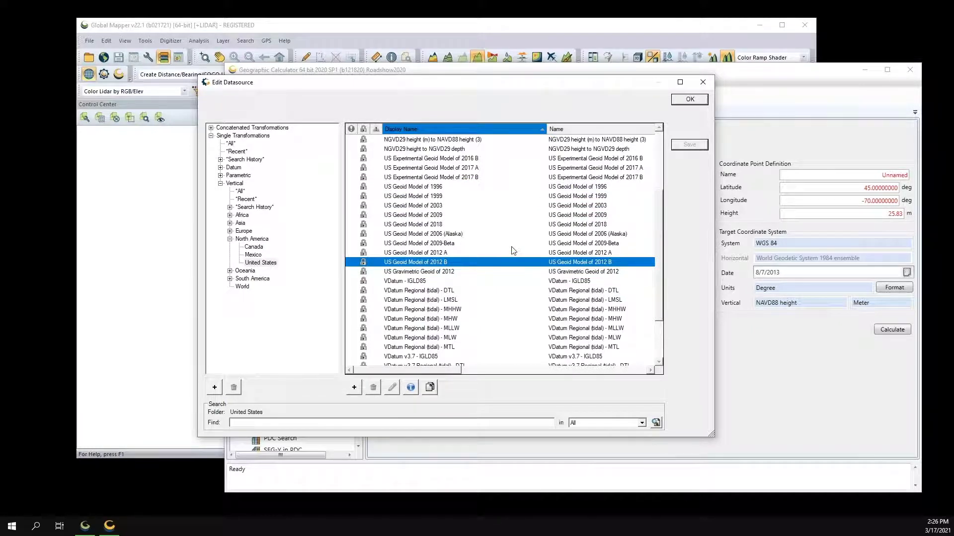
right_click(449, 264)
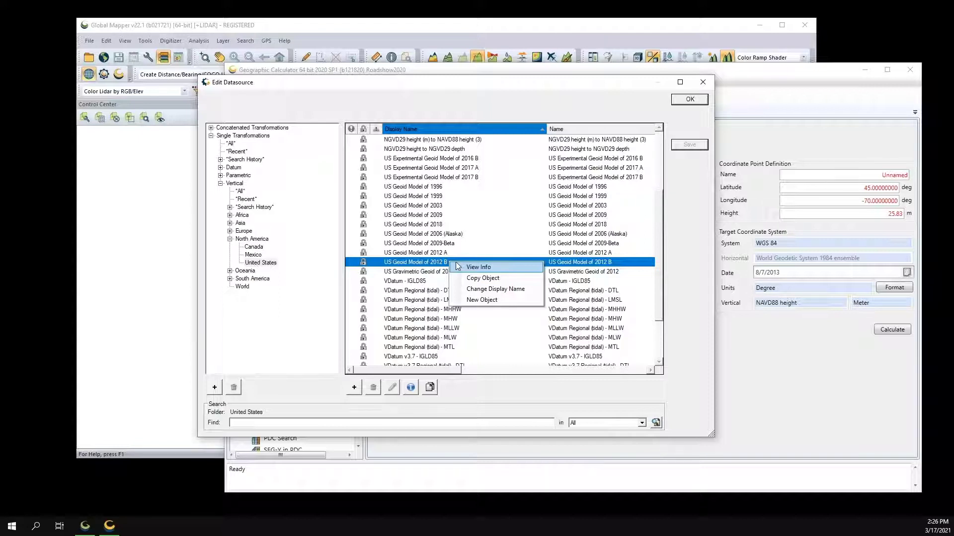
left_click(469, 268)
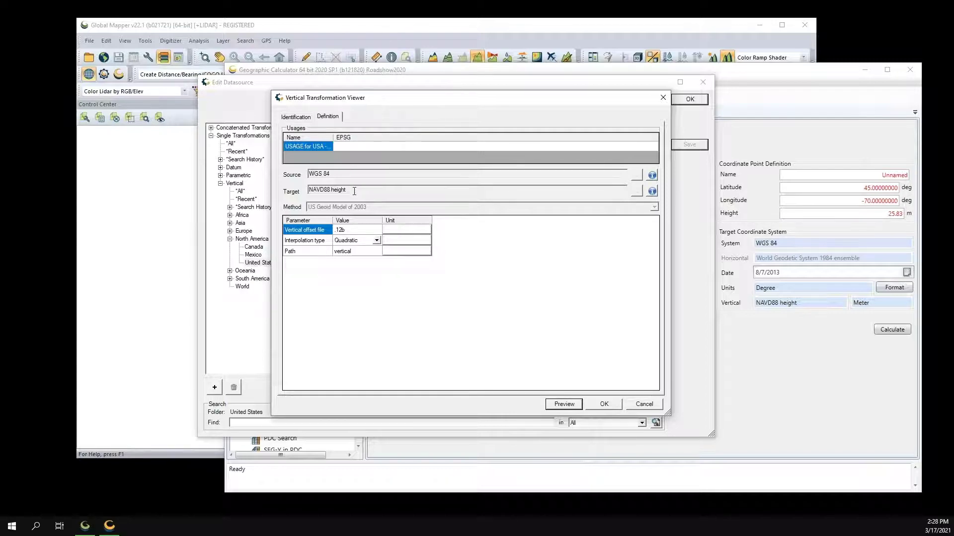
left_click(662, 97)
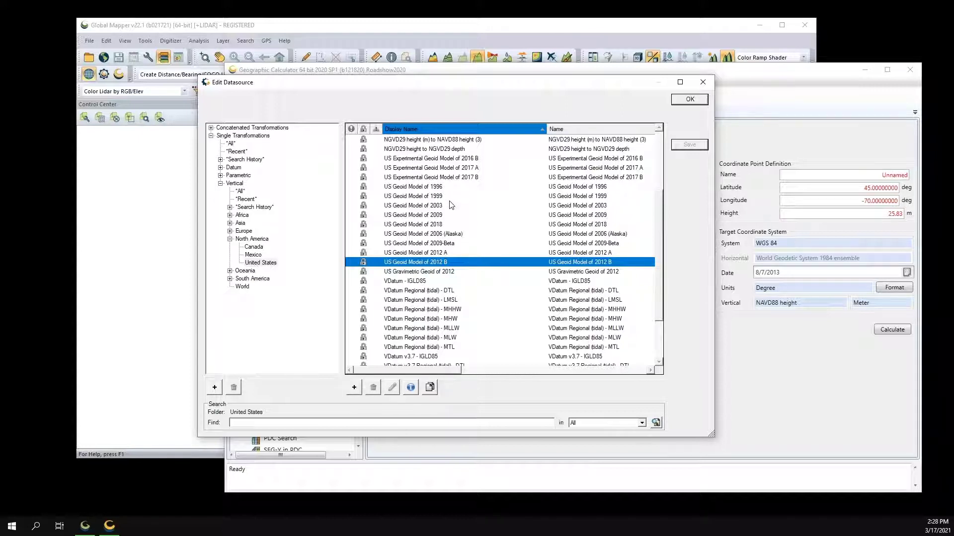
Step: Examine the US Geoid Model of 2018 entry and the VDatum Regional (tidal) MHHW, MHW and MLLW transformations in the list
left_click(445, 226)
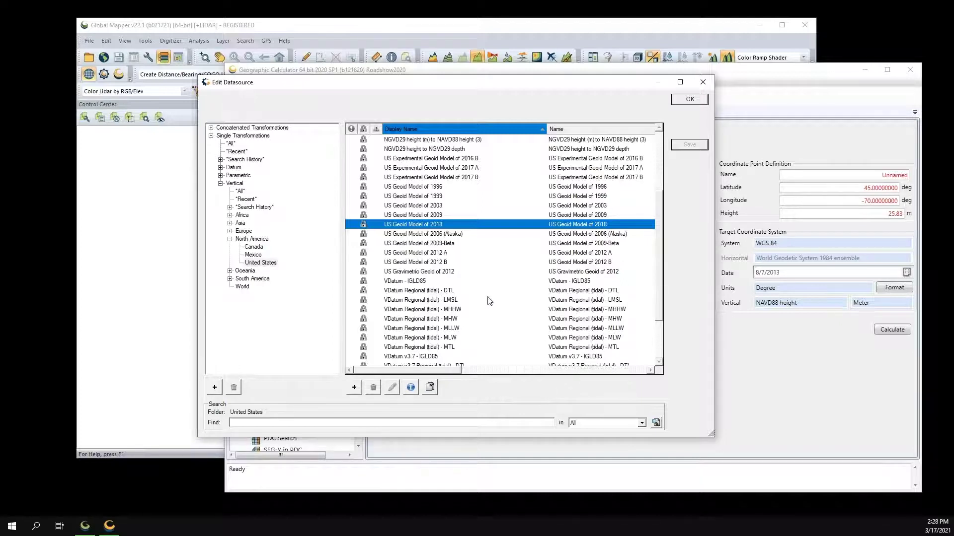
left_click(447, 309)
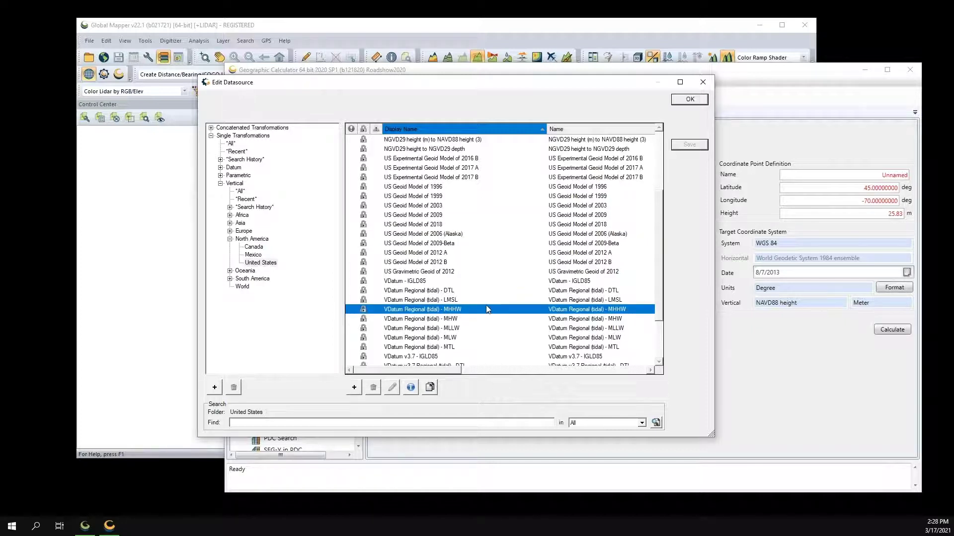
left_click(460, 322)
left_click(456, 329)
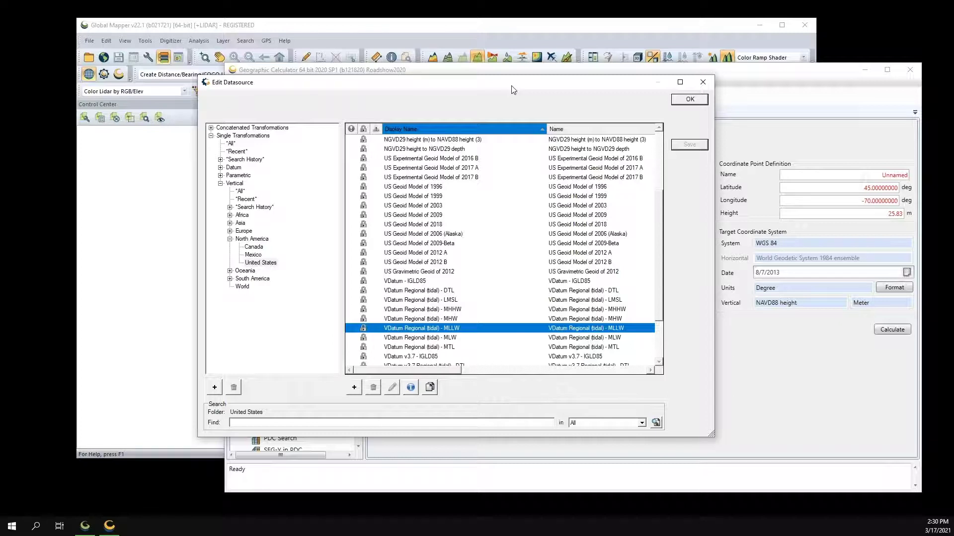
Step: Compare the US Geoid Model entries of 1996, 2018 and 2006 (Alaska), then close the transformation definitions
left_click(442, 187)
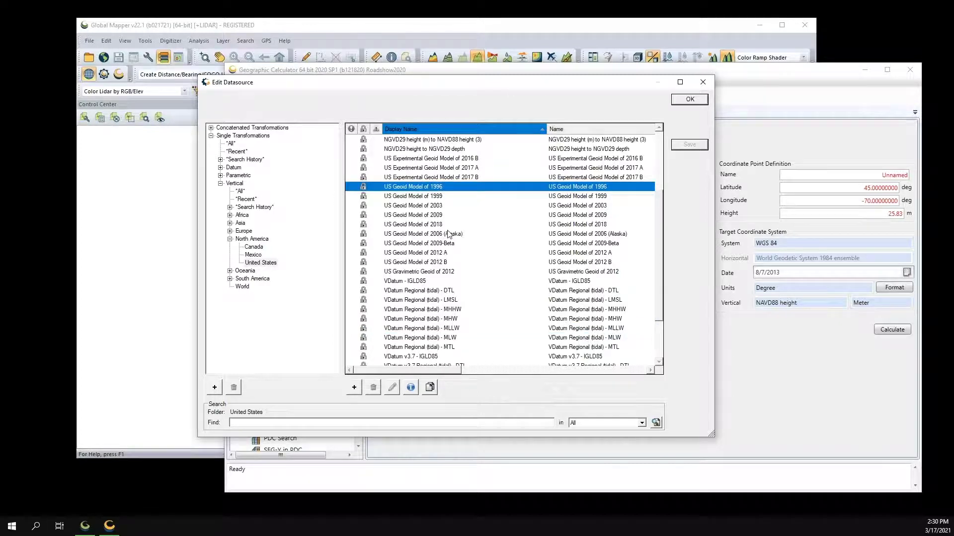
left_click(441, 225)
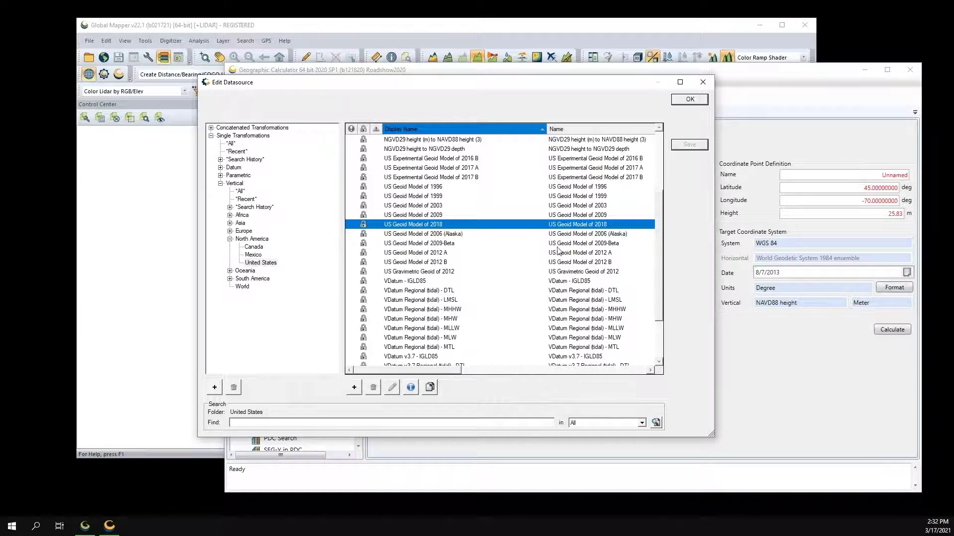
left_click(456, 236)
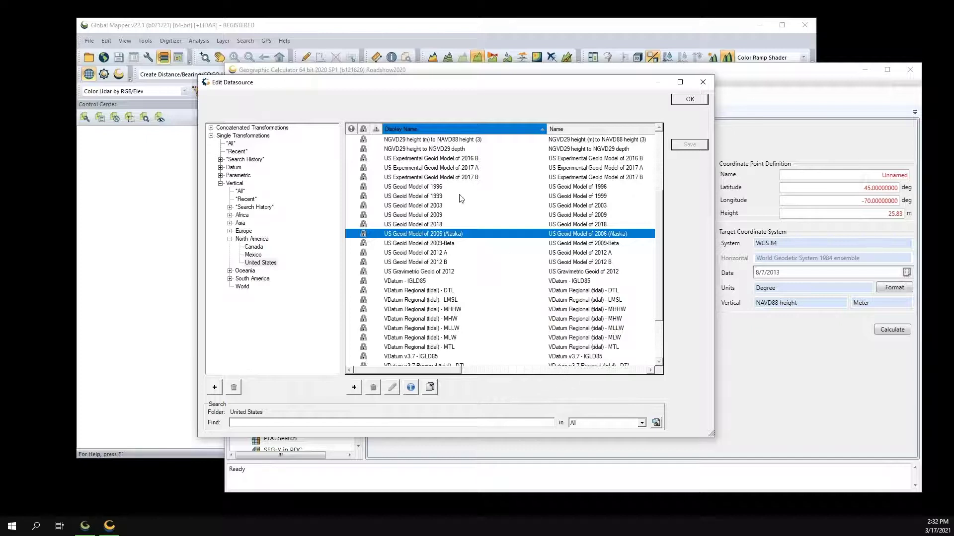
left_click(446, 187)
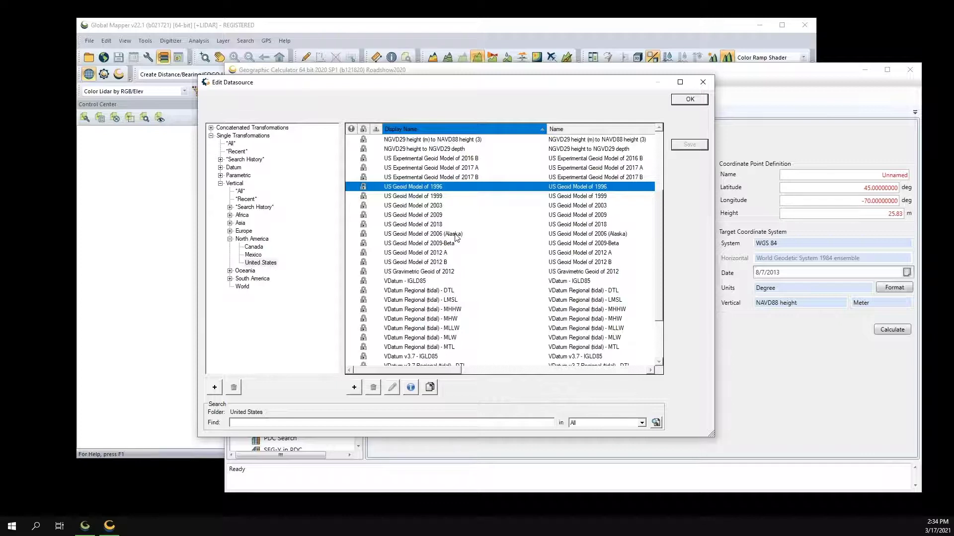
left_click(437, 224)
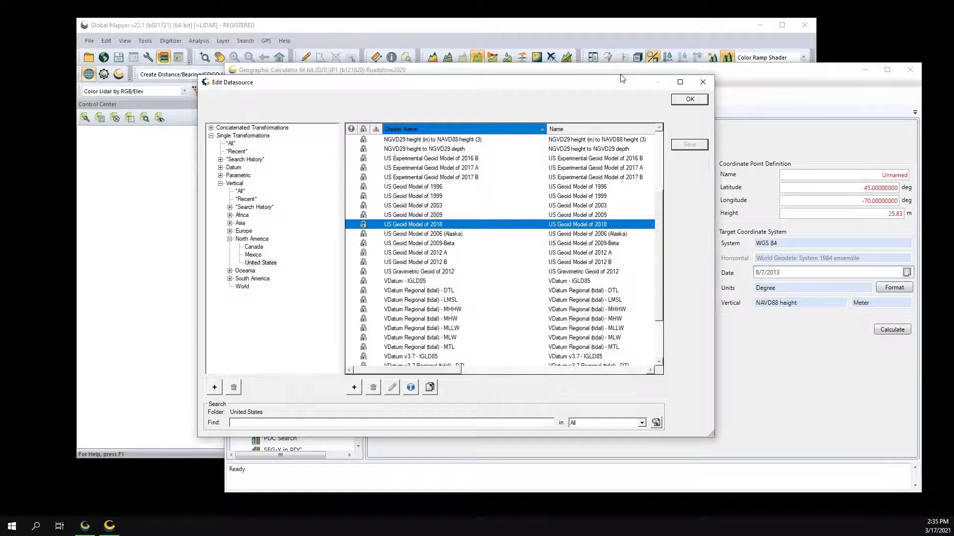
left_click(703, 82)
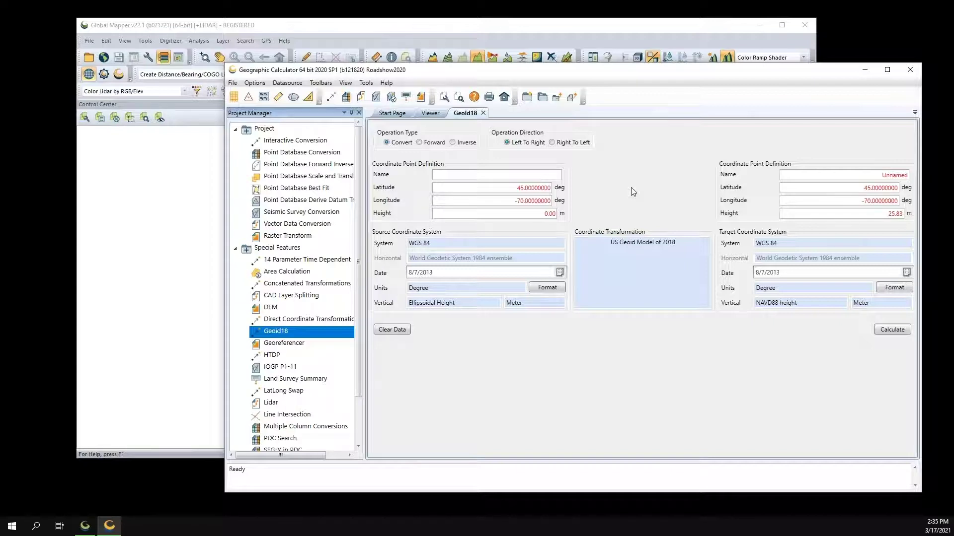
Step: Switch to Global Mapper, maximize its window, and load the recent file Augusta_LiDAR.laz as a point cloud with all classifications and return types
left_click(456, 25)
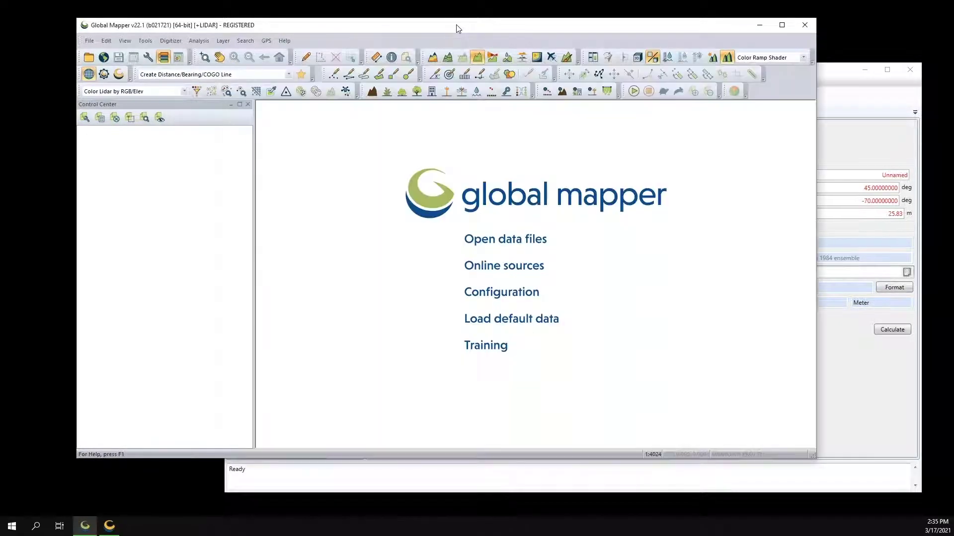
left_click(783, 26)
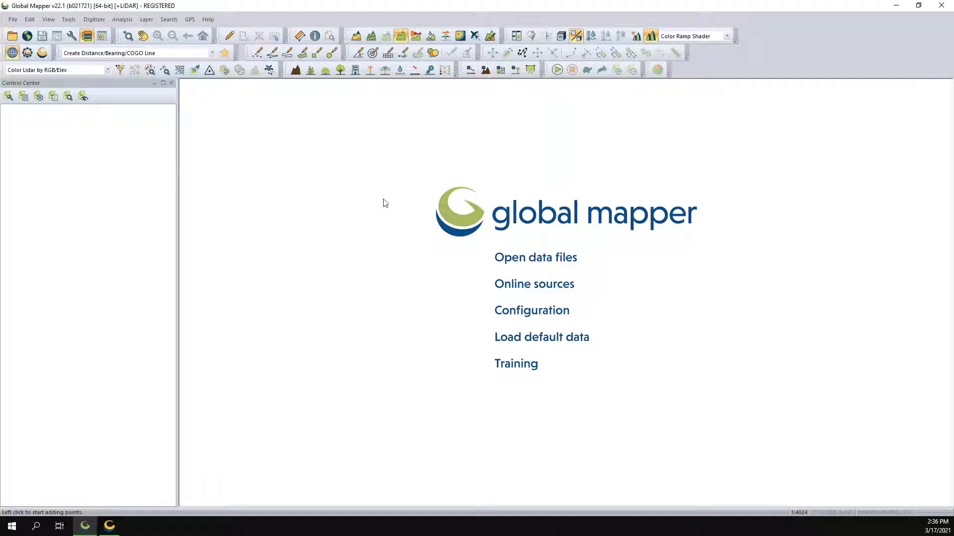
left_click(12, 53)
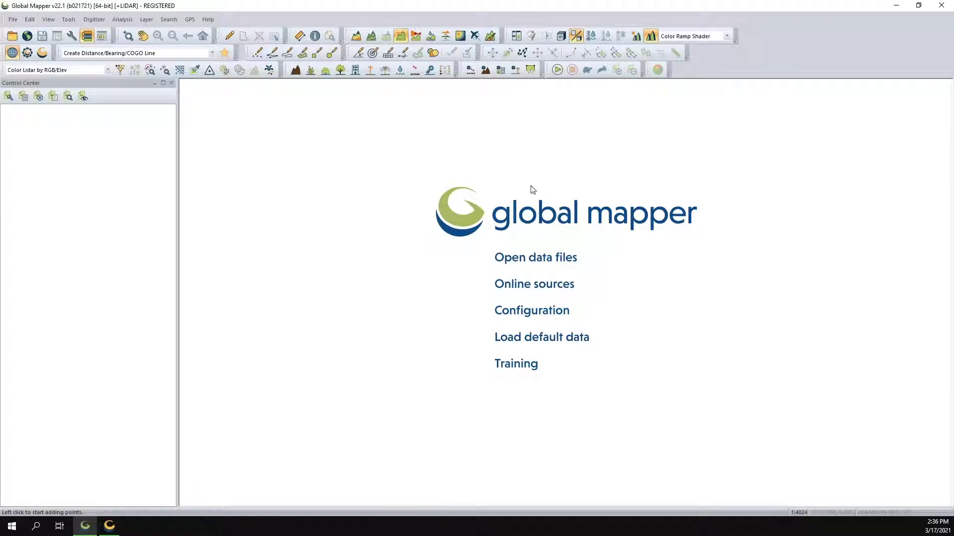
left_click(13, 19)
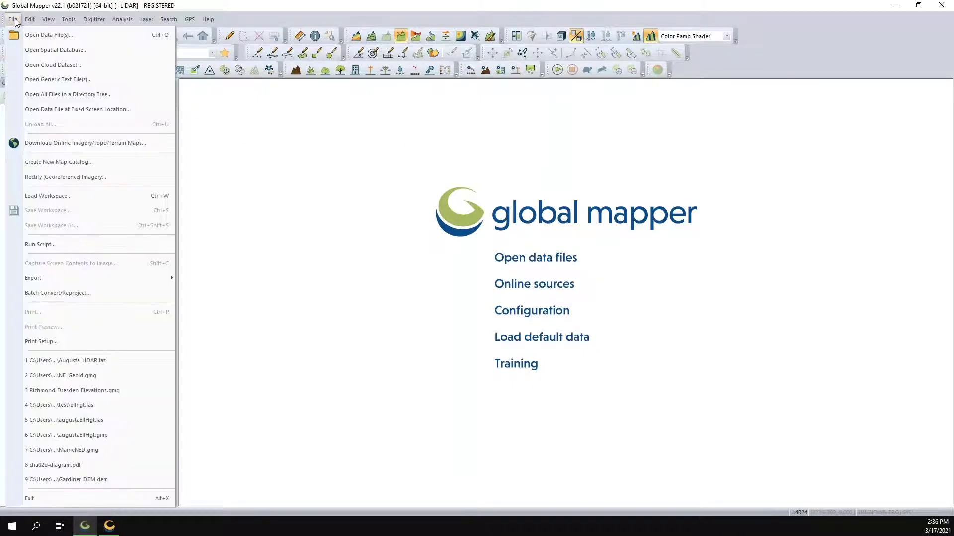
left_click(111, 365)
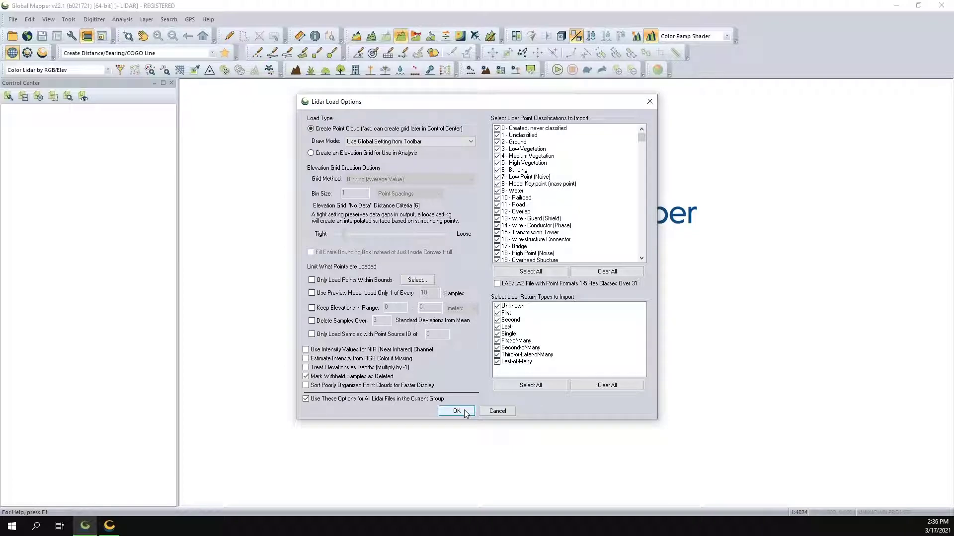
left_click(456, 411)
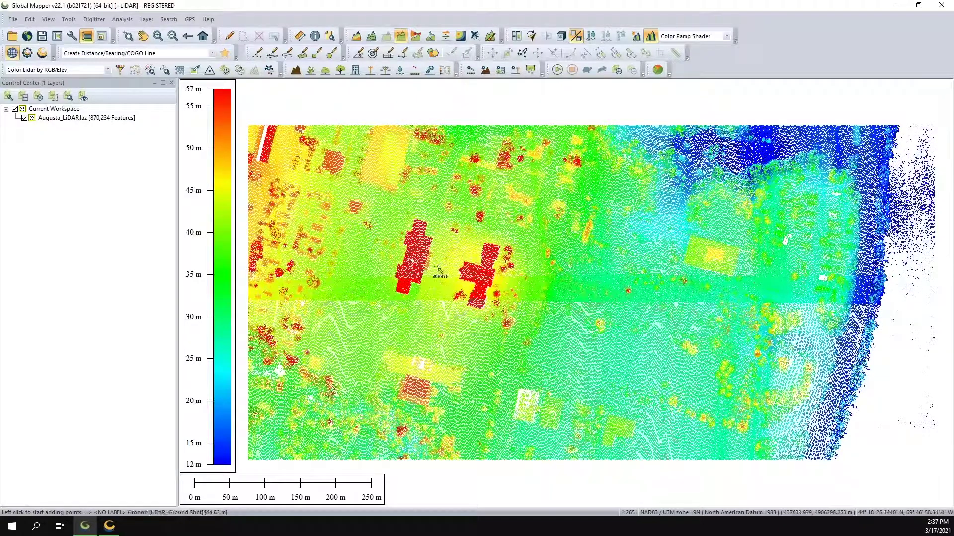
Step: Cut a path profile about 158 m long, south to north, through the eastern of the two large red buildings, then close the profile
left_click(467, 328)
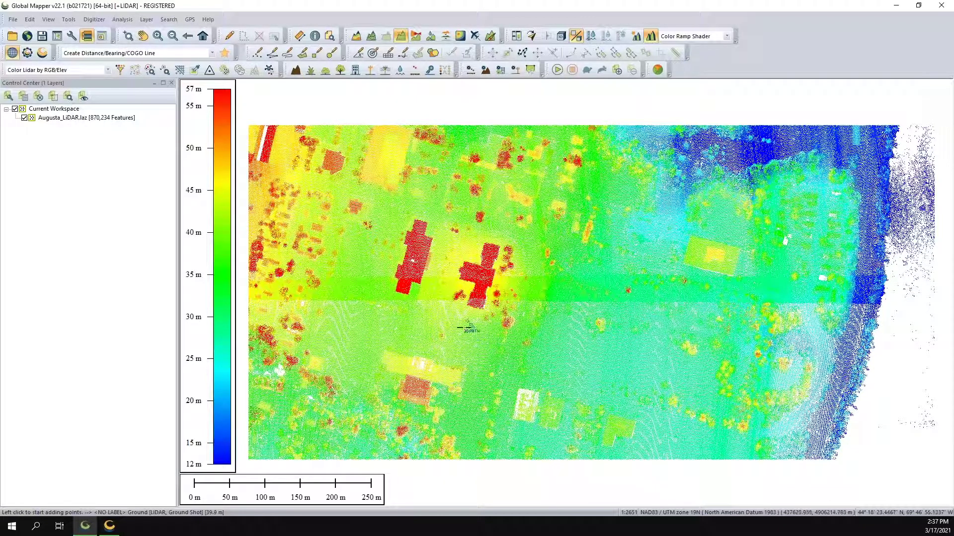
right_click(503, 223)
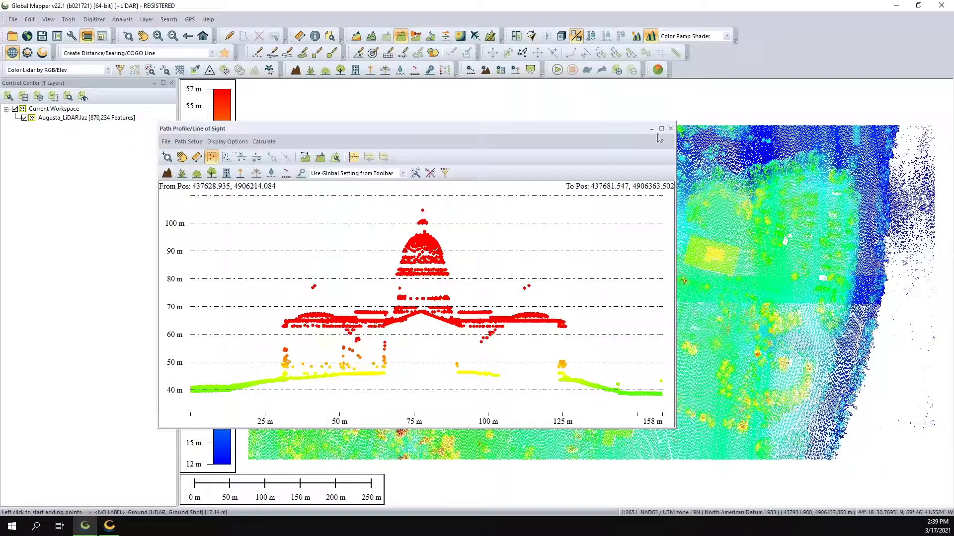
left_click(671, 129)
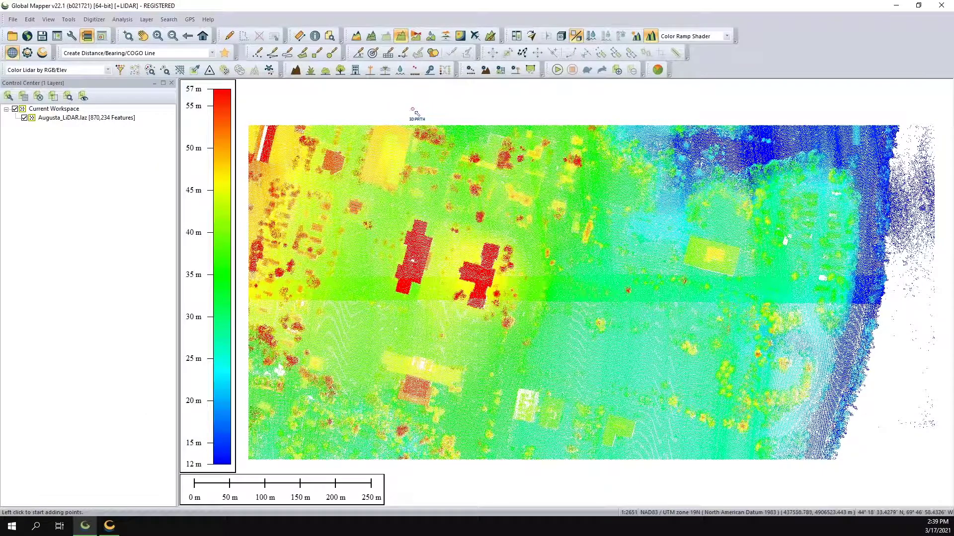
Step: In the Augusta_LiDAR.laz layer's projection options, set the vertical coordinate system to NAVD88 height from the North America, United States folder
double_click(54, 120)
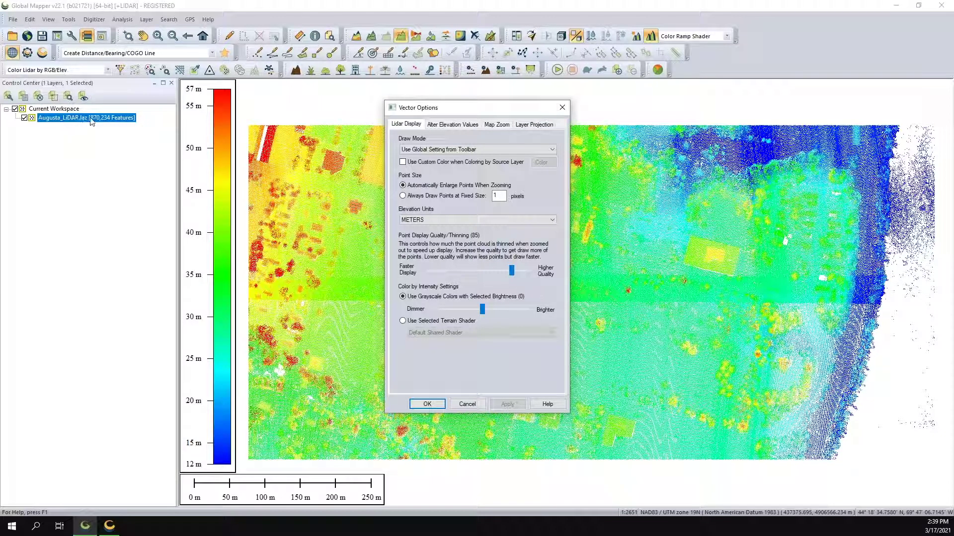
left_click(534, 125)
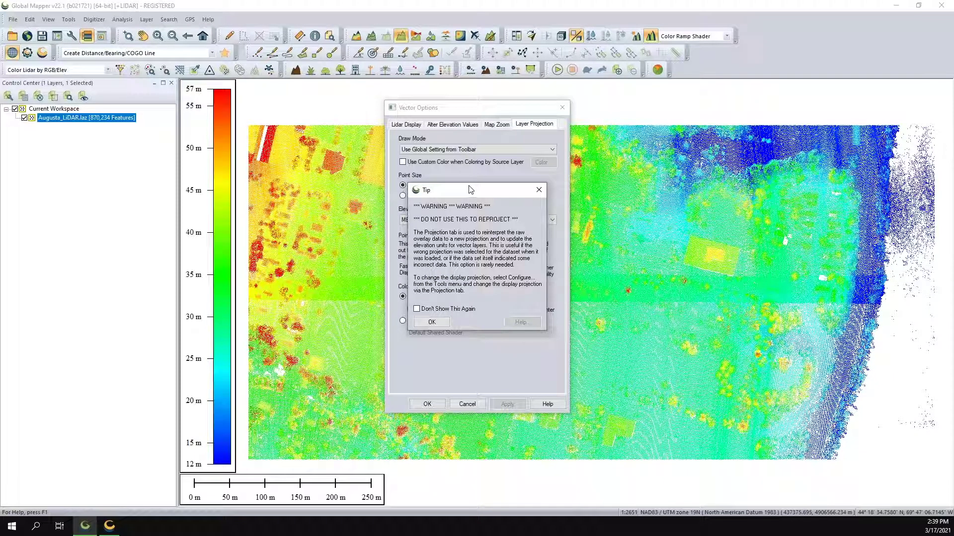
left_click(437, 322)
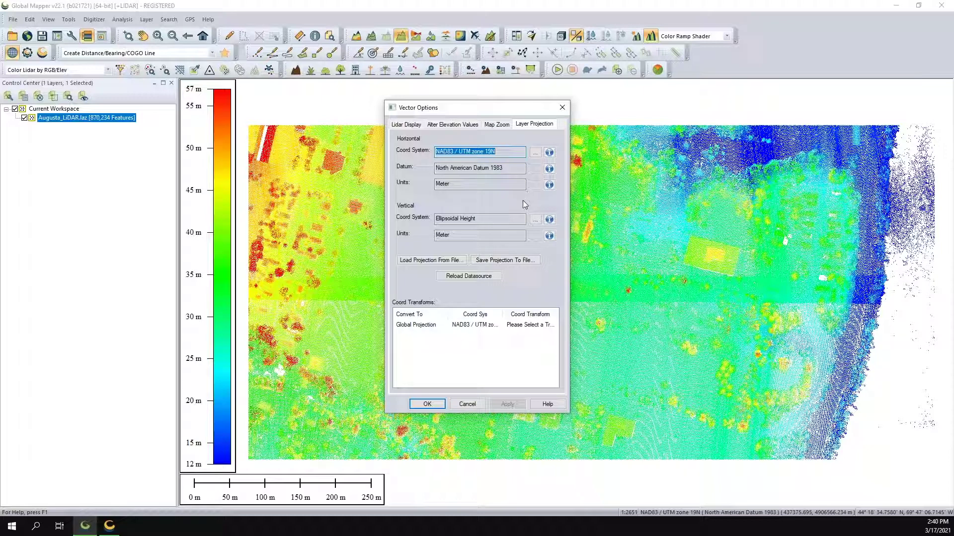
left_click(536, 220)
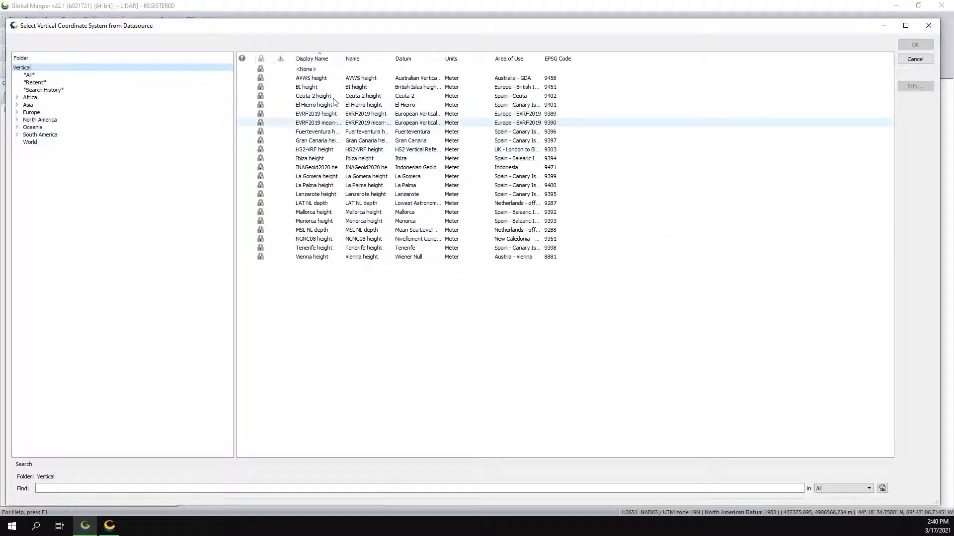
left_click_drag(14, 25, 351, 100)
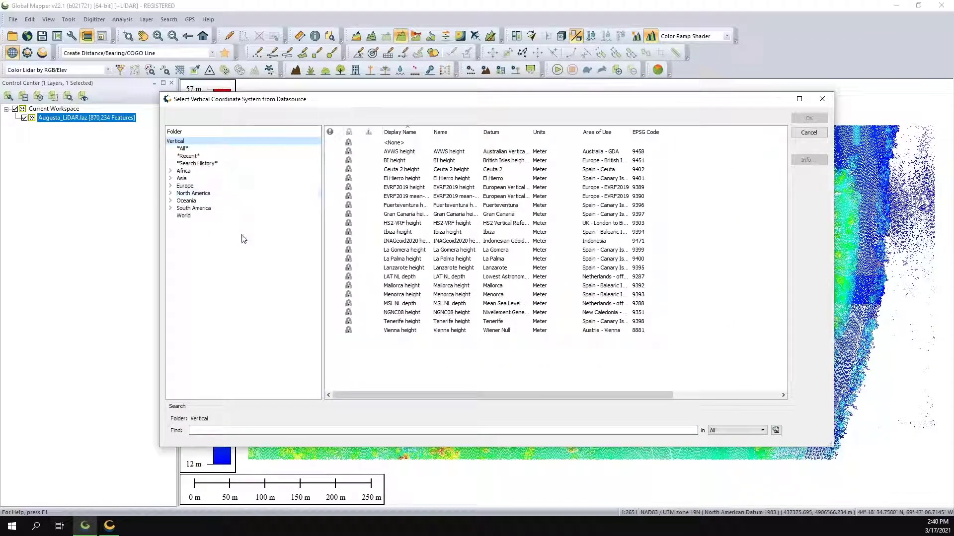
left_click(170, 193)
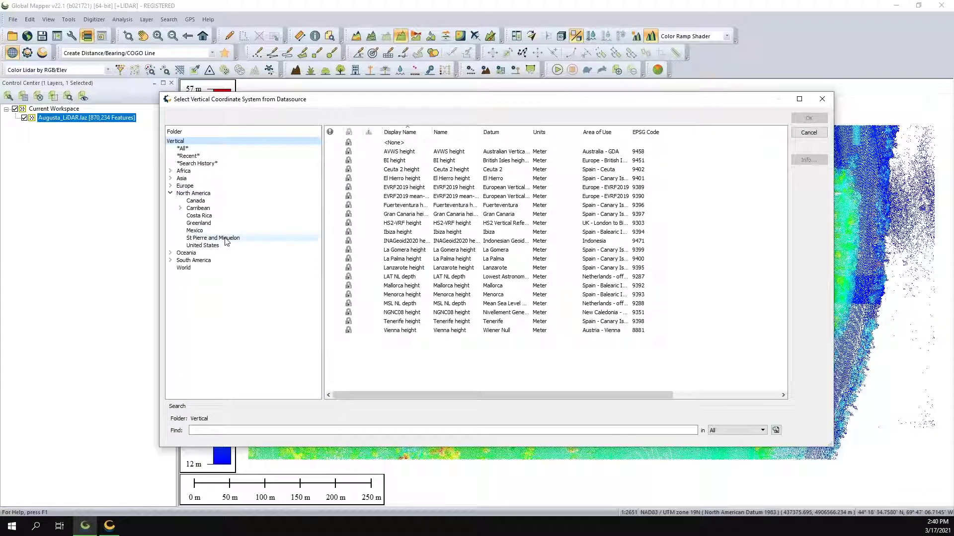
left_click(203, 246)
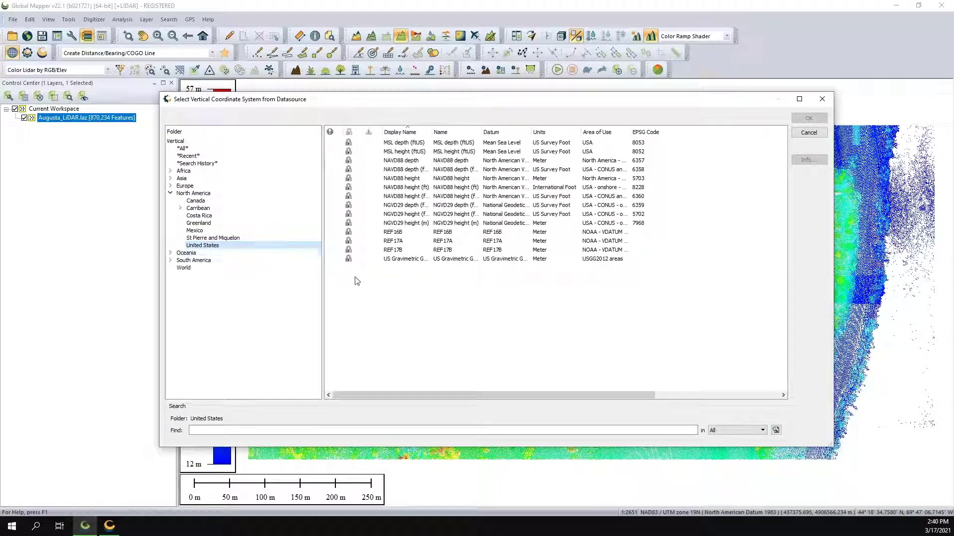
left_click_drag(430, 131, 477, 132)
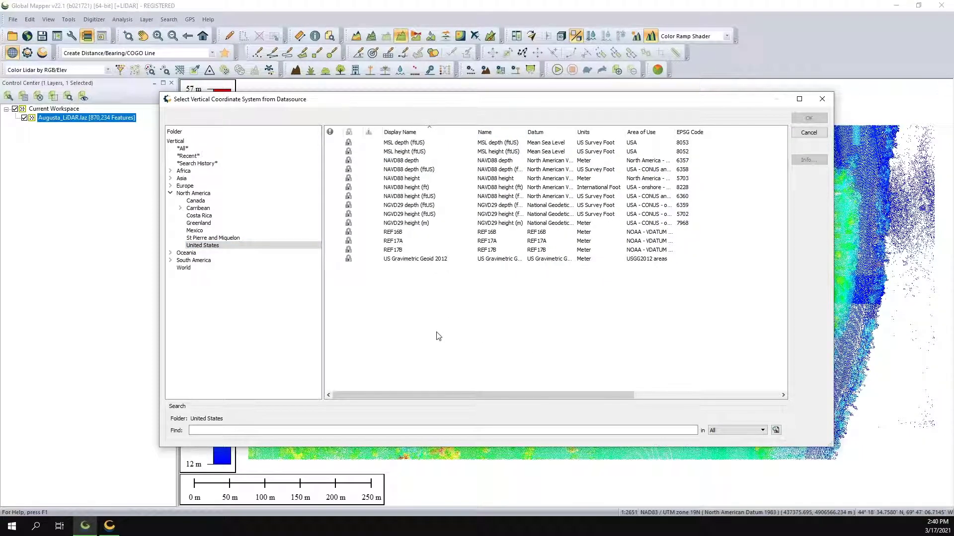
left_click(402, 180)
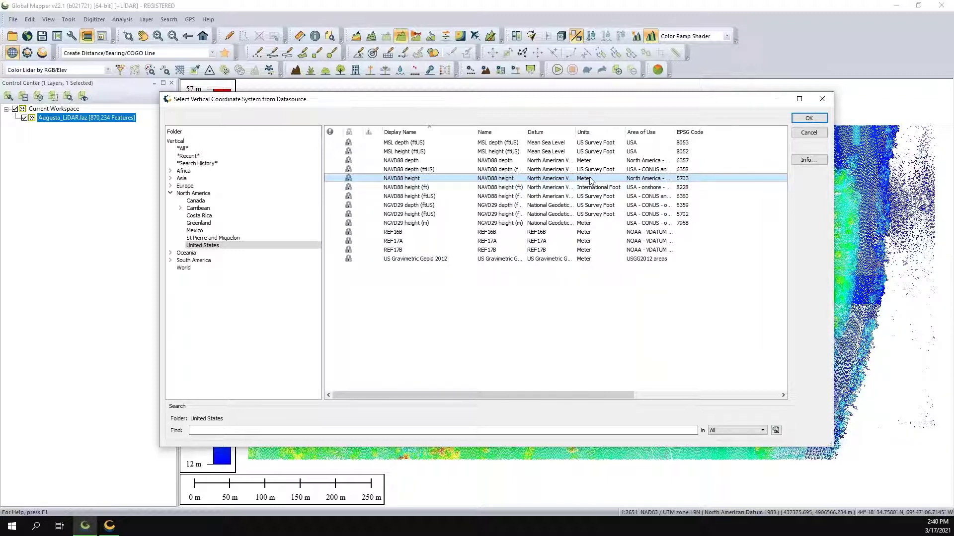
left_click(808, 118)
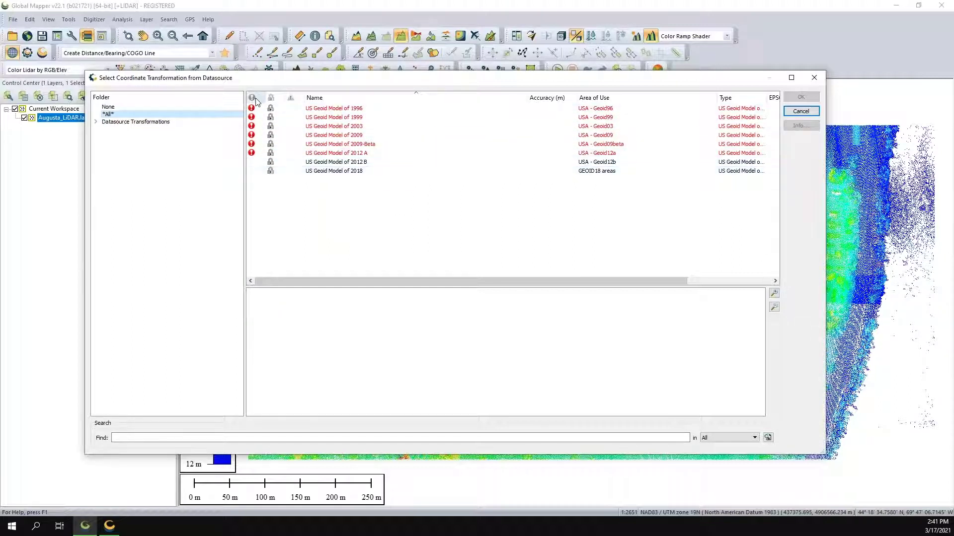
Step: Check the missing-file options of US Geoid Model of 2012 A, then choose US Geoid Model of 2018 as the coordinate transformation
mouse_move(252, 100)
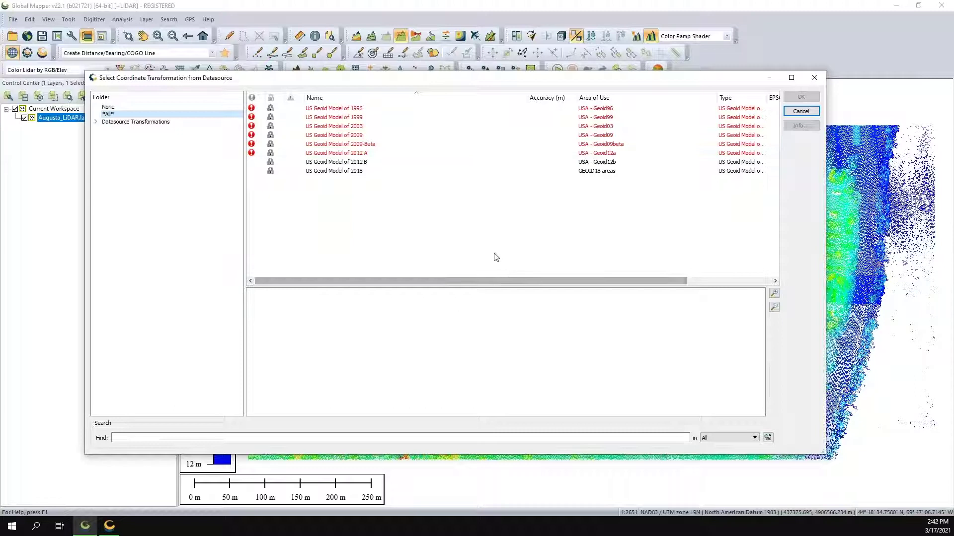
left_click(326, 156)
right_click(326, 156)
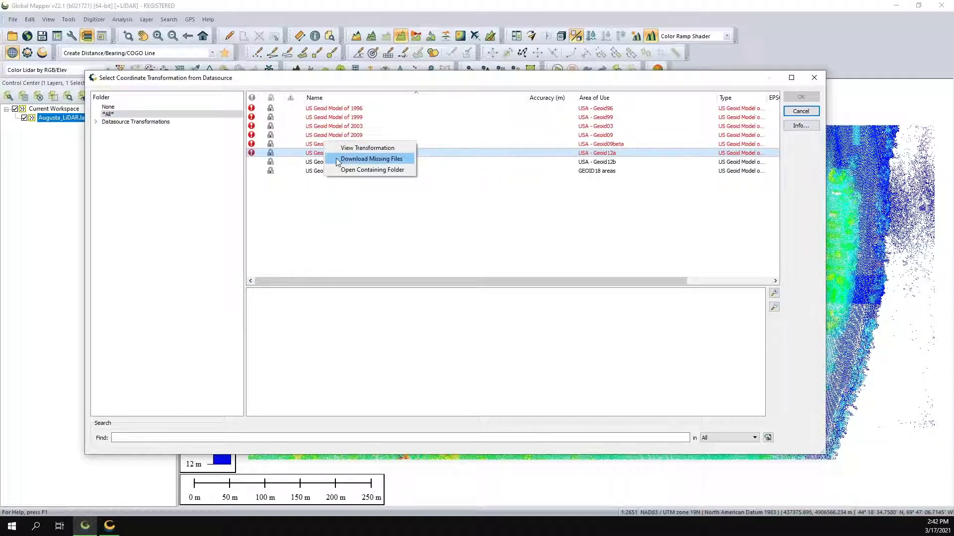
left_click(353, 205)
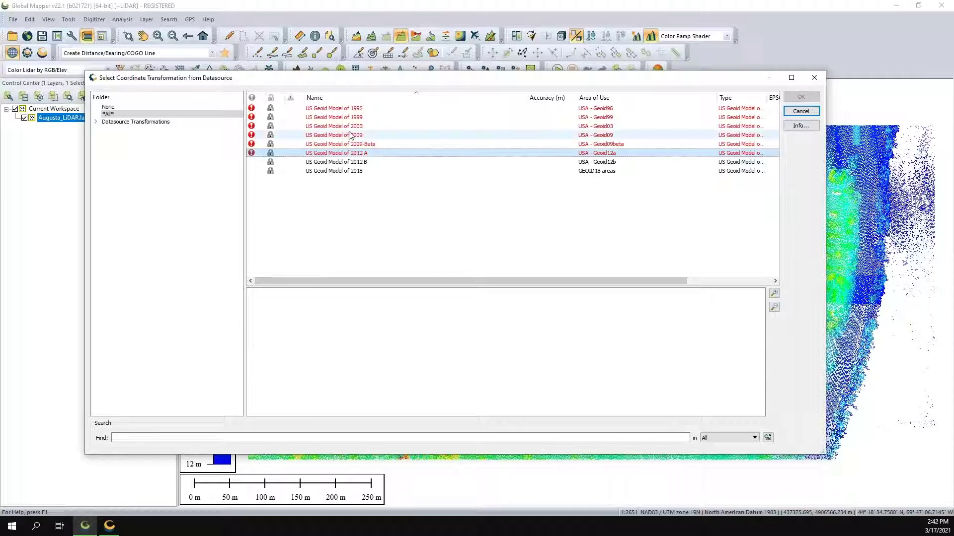
left_click(349, 174)
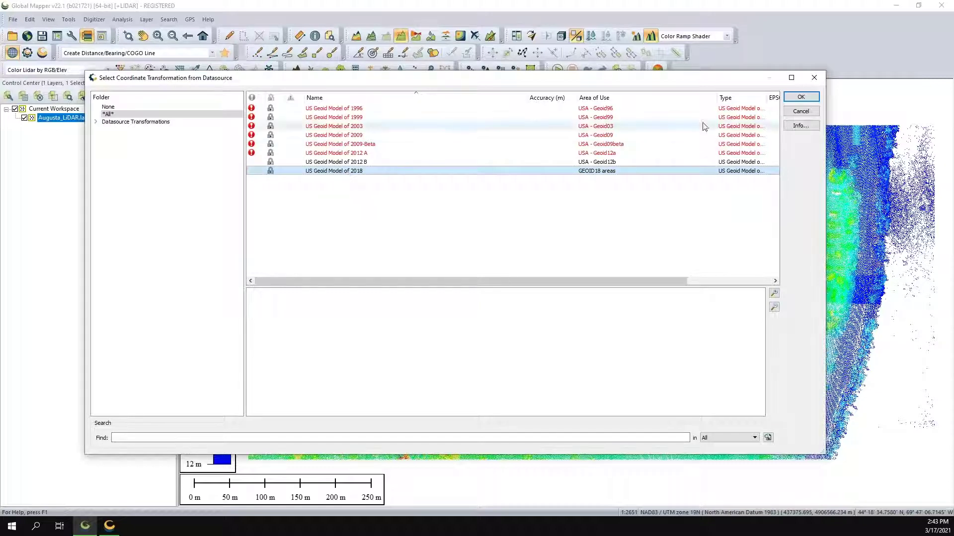
left_click(796, 98)
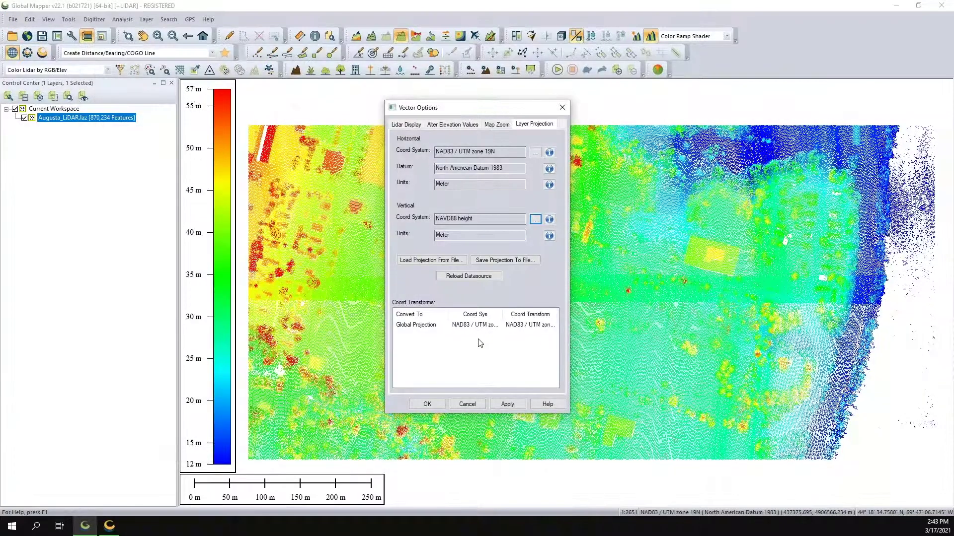
Step: Widen the Vector Options dialog and its transform columns to read the full coordinate transform, then accept the layer's projection settings
left_click_drag(569, 309, 737, 309)
double_click(503, 313)
double_click(560, 313)
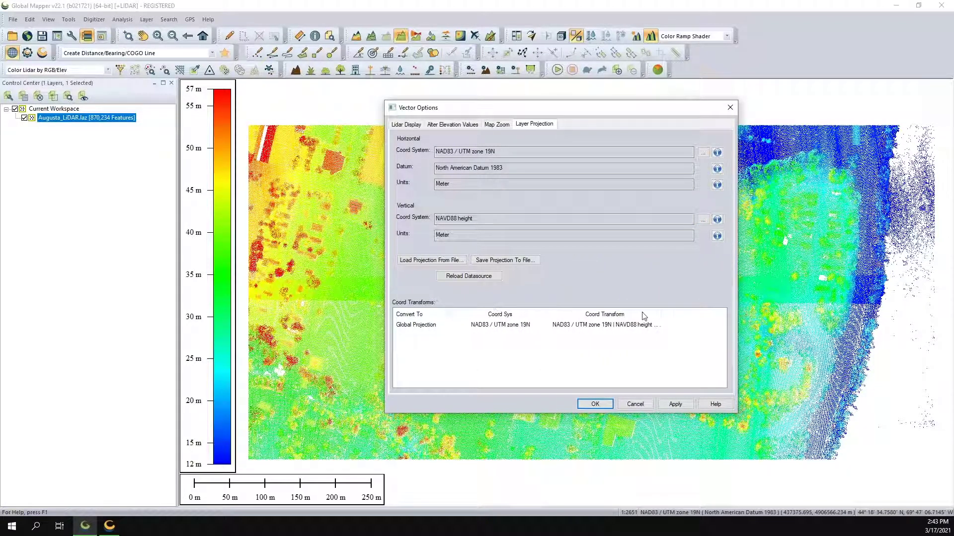
left_click_drag(661, 314, 726, 313)
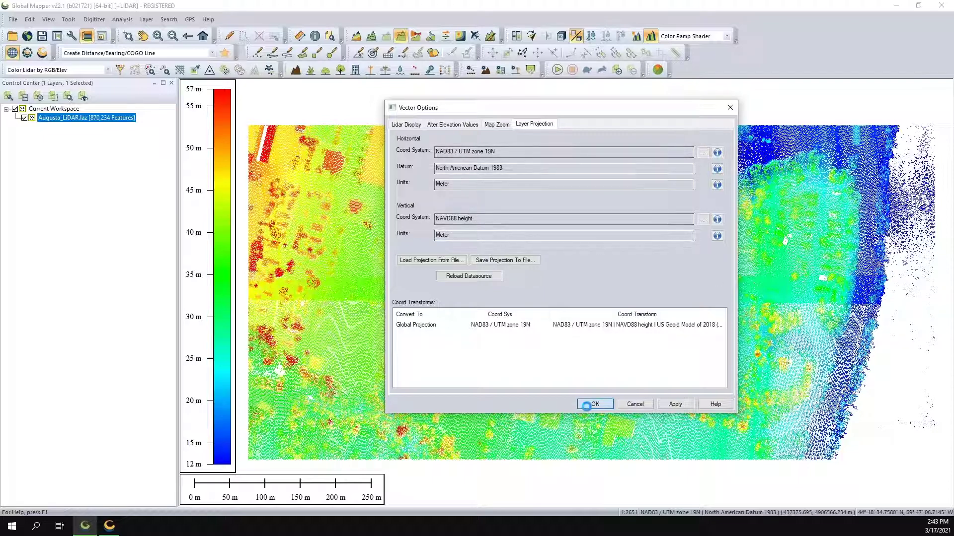
left_click(593, 404)
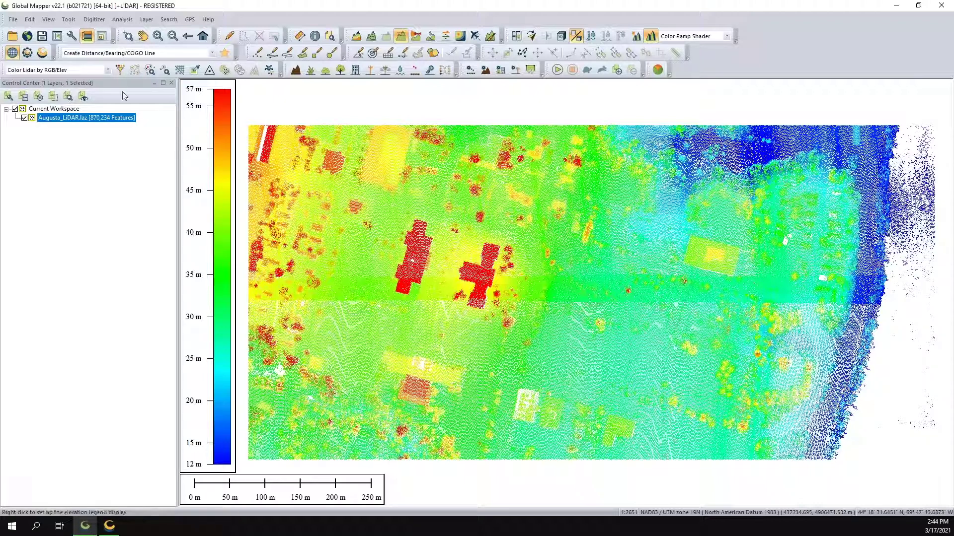
Step: Check the workspace's horizontal and vertical display projection in the configuration, then leave it without changes
left_click(73, 39)
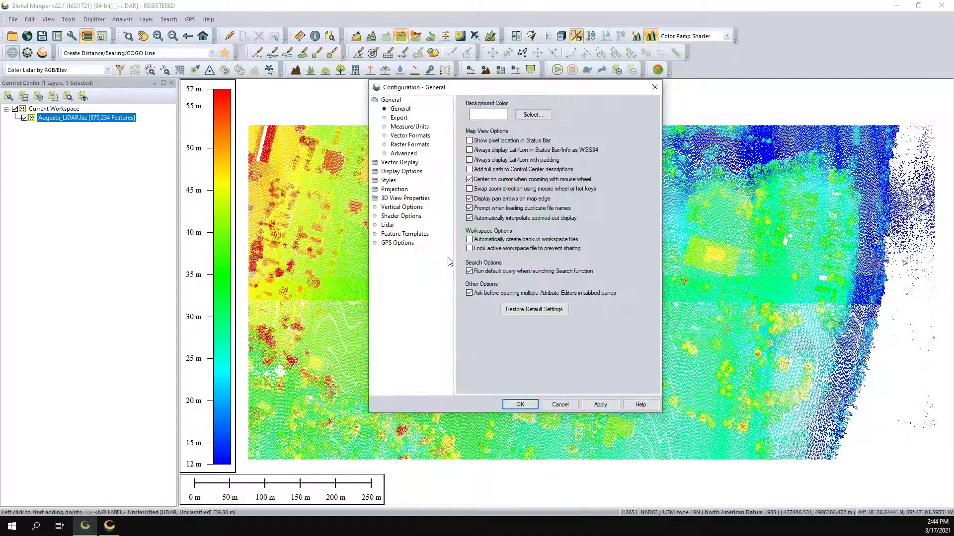
left_click(394, 189)
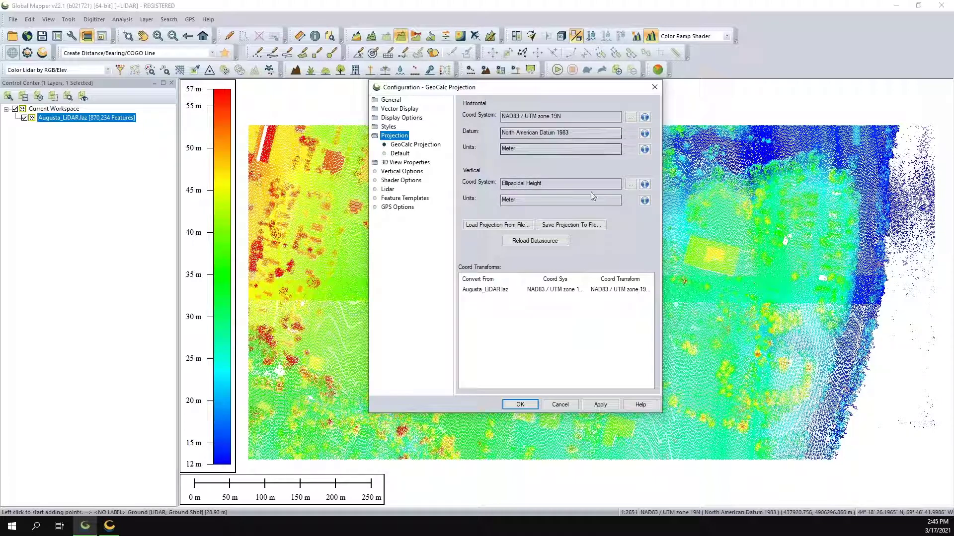
left_click(559, 404)
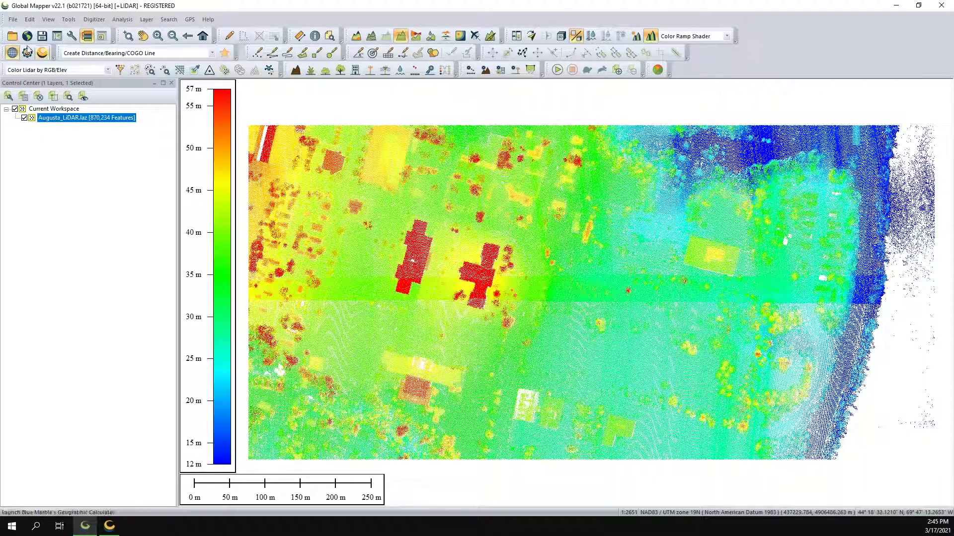
Step: Start a vector/lidar export of the loaded point cloud in the Lidar LAS File format
left_click(10, 21)
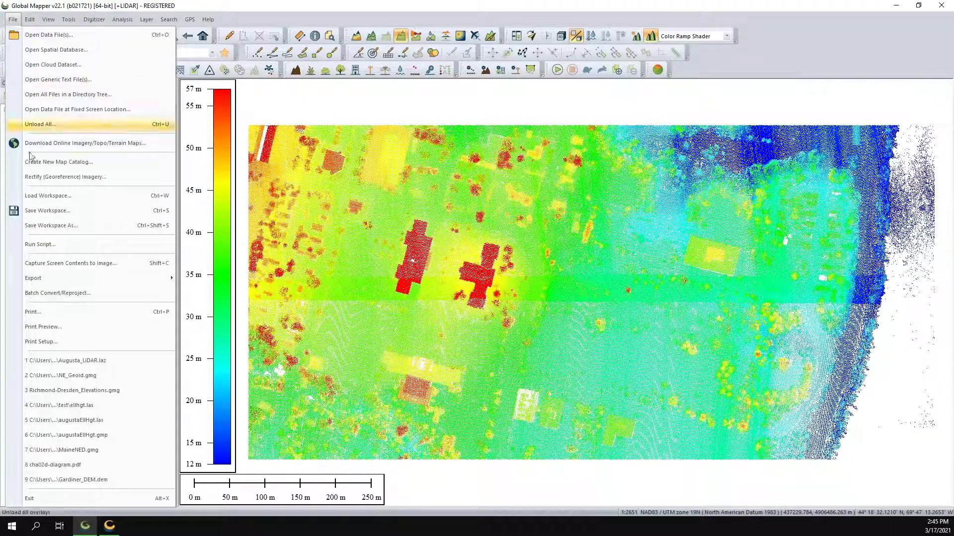
mouse_move(57, 279)
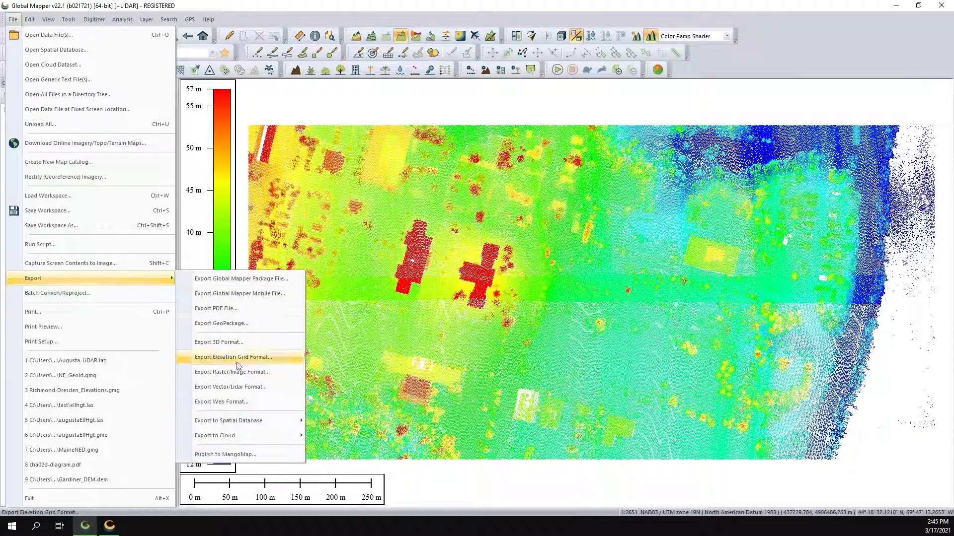
left_click(233, 388)
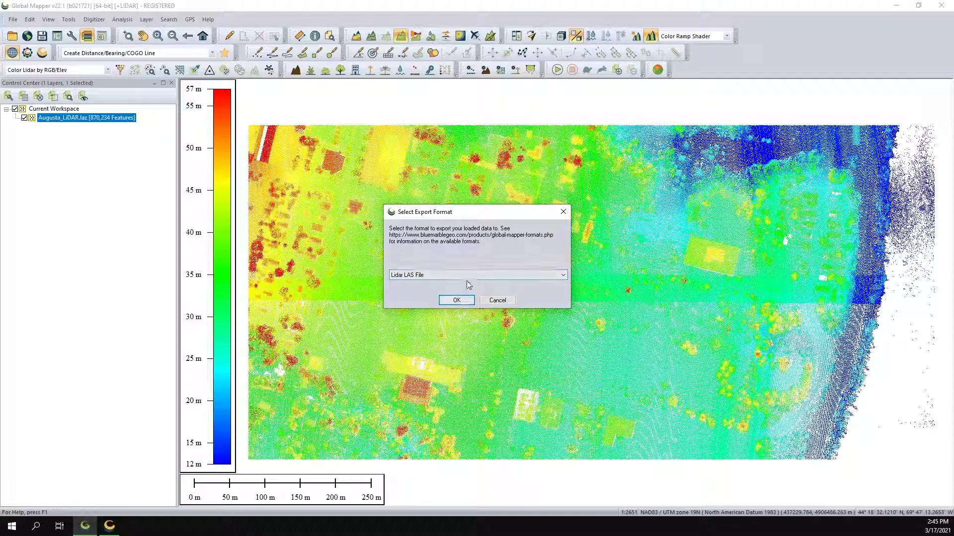
left_click(562, 276)
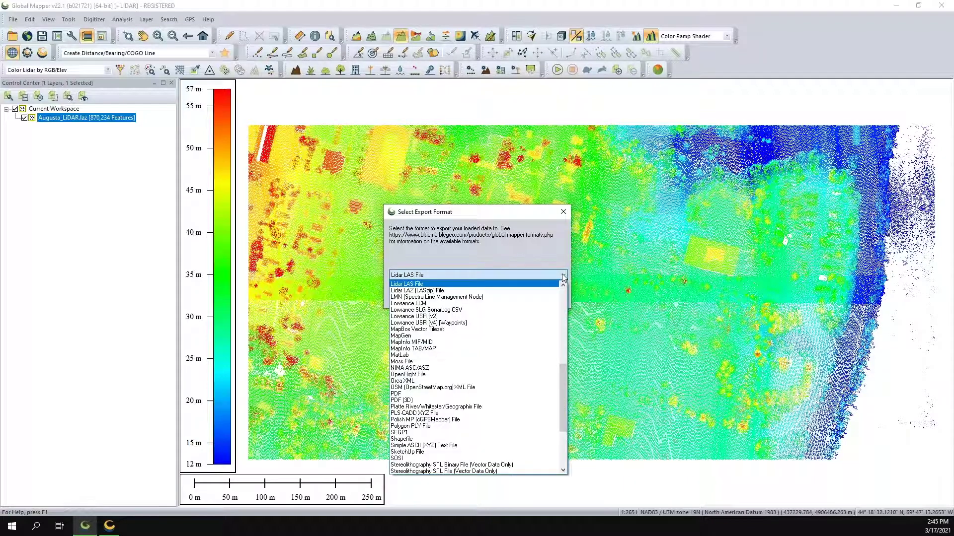
left_click(422, 285)
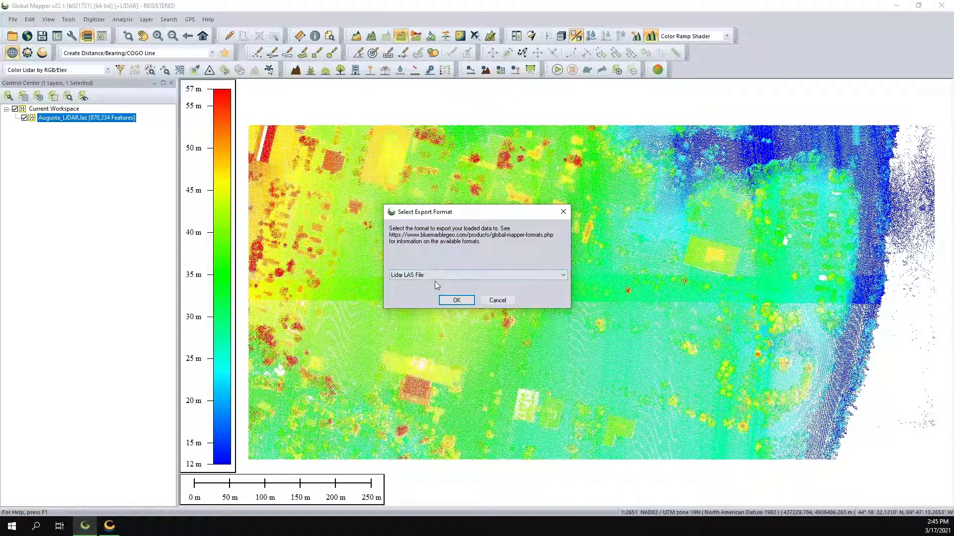
left_click(456, 300)
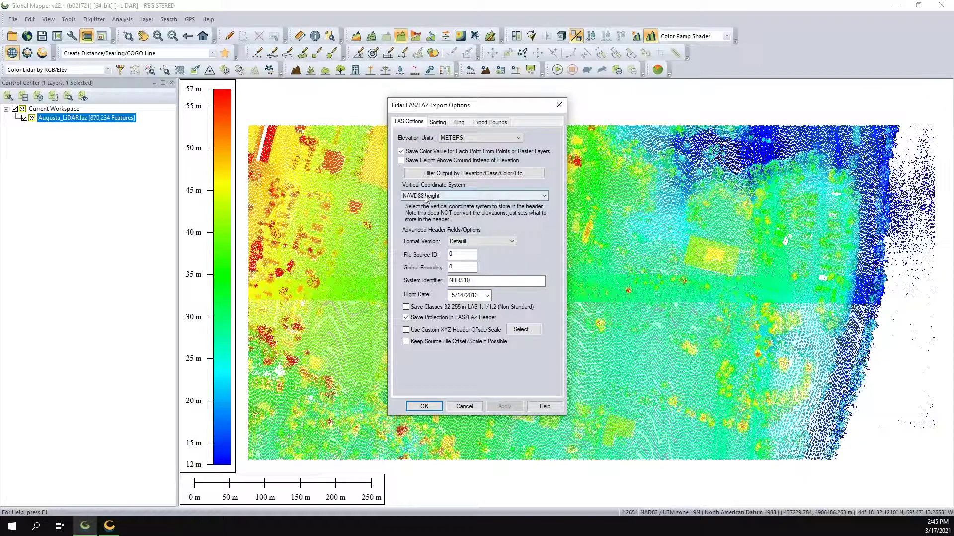
Step: Set the export's vertical coordinate system to None Specified and save the LAS file as EllipsoidHgt in the Desktop test folder
left_click(544, 196)
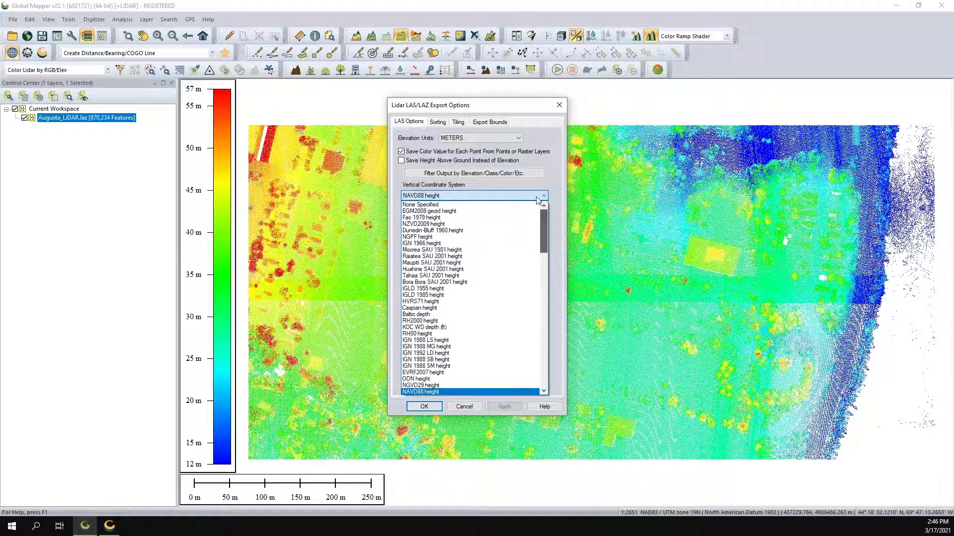
left_click(433, 205)
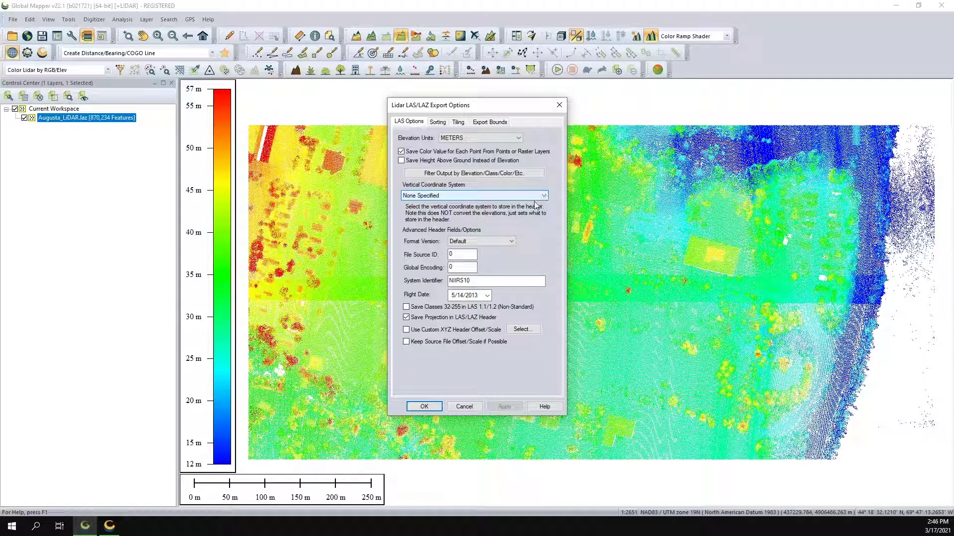
left_click(423, 407)
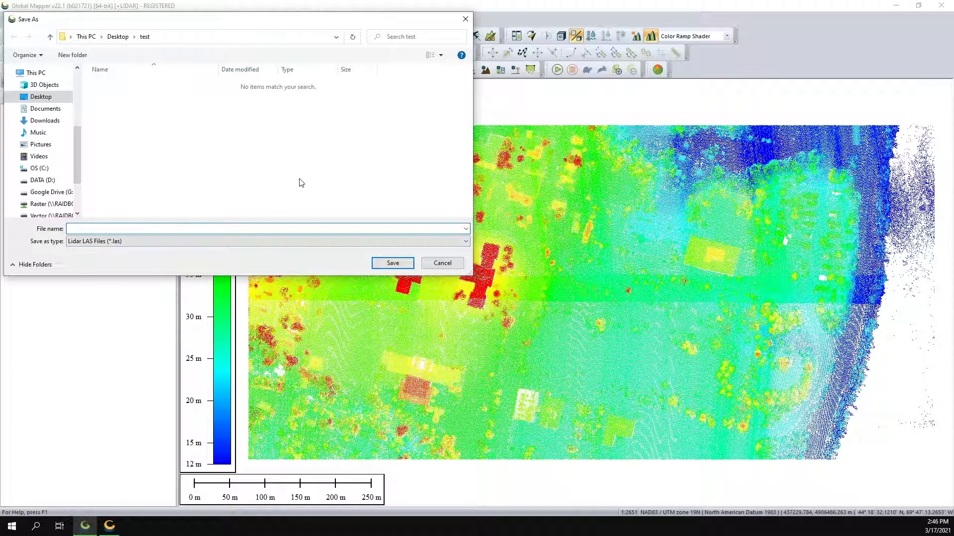
type("EllipsoidHgt")
left_click(381, 264)
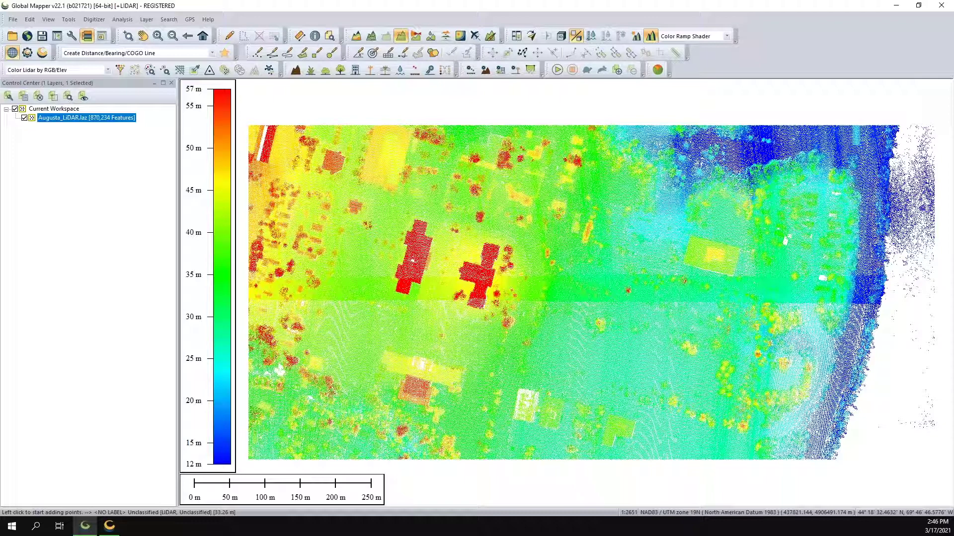
Step: Unload all data without saving the workspace, and load EllipsoidHgt.las from the Desktop test folder as a point cloud
key("ctrl+u")
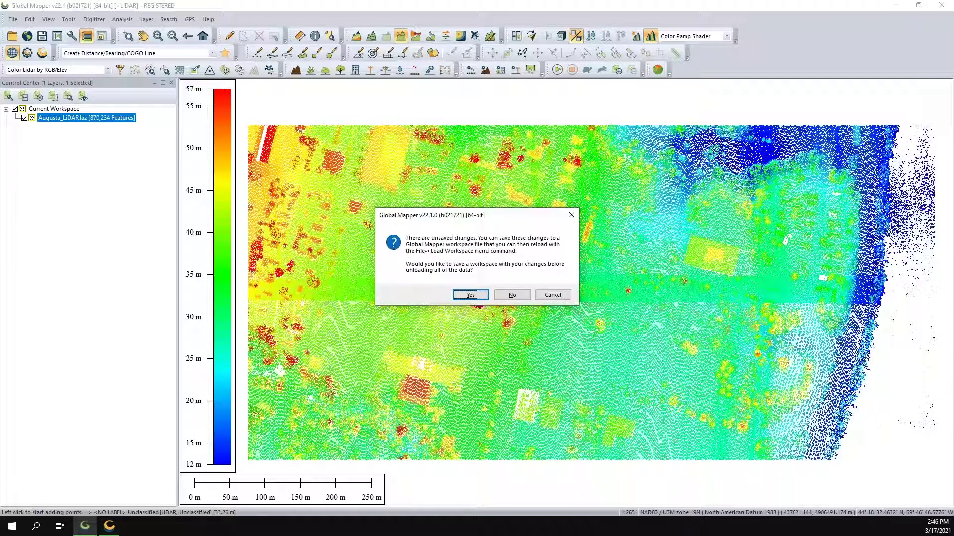
left_click(513, 295)
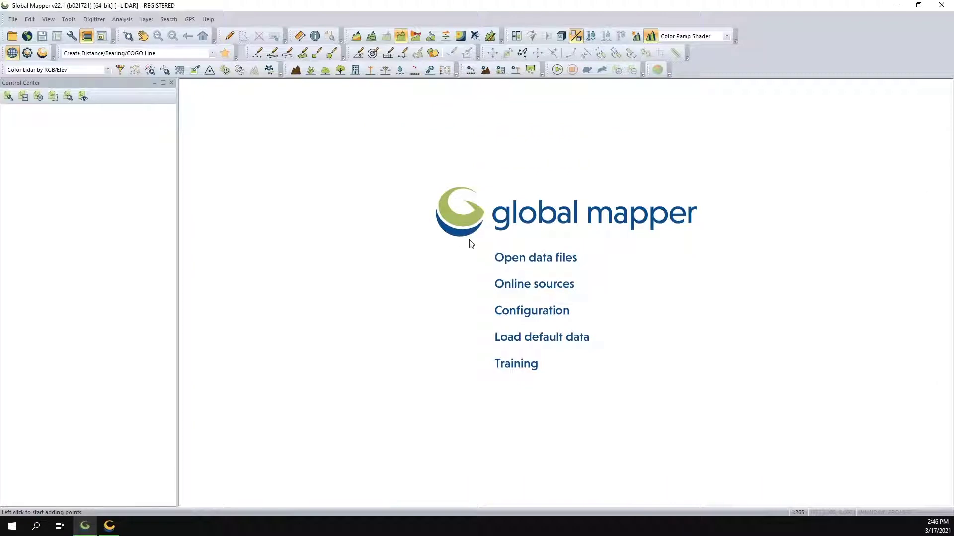
left_click(523, 259)
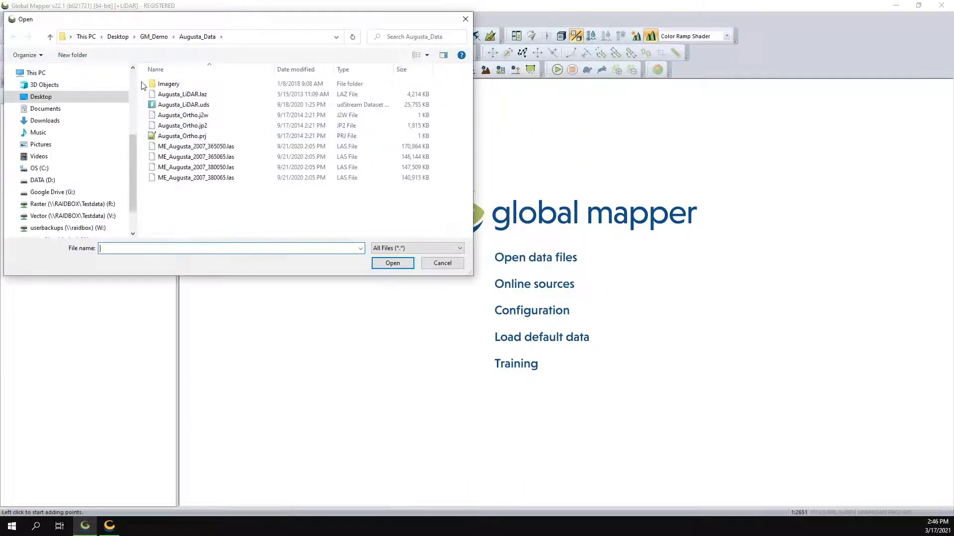
left_click(118, 36)
double_click(162, 187)
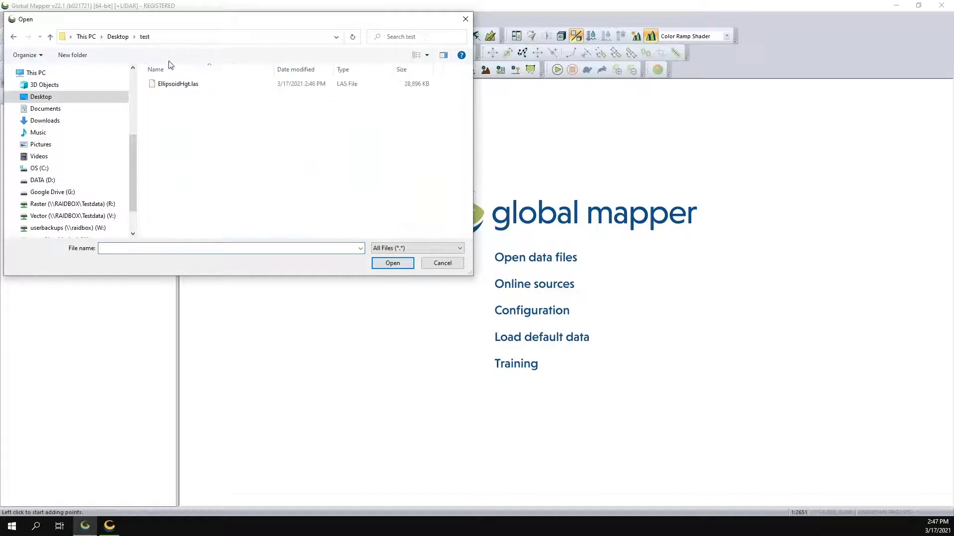
left_click(170, 85)
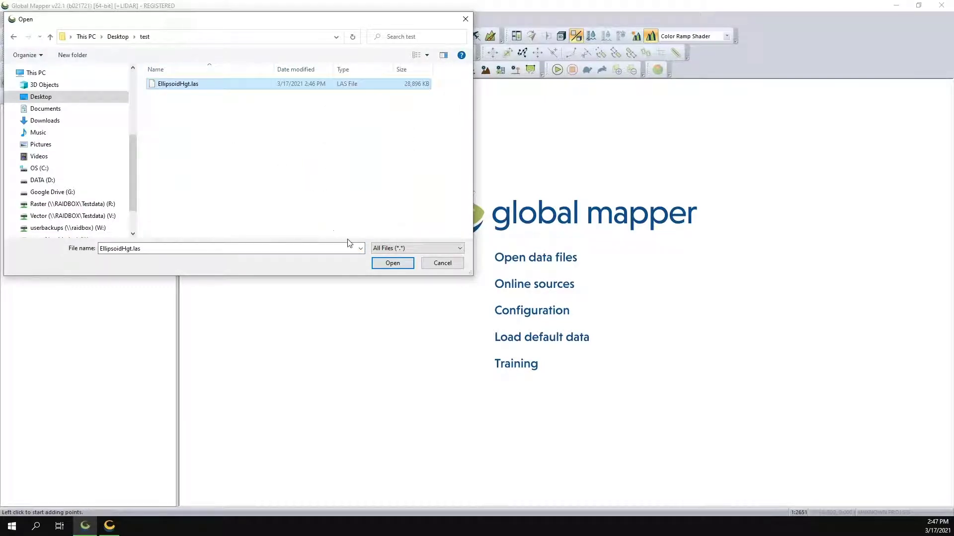
left_click(384, 264)
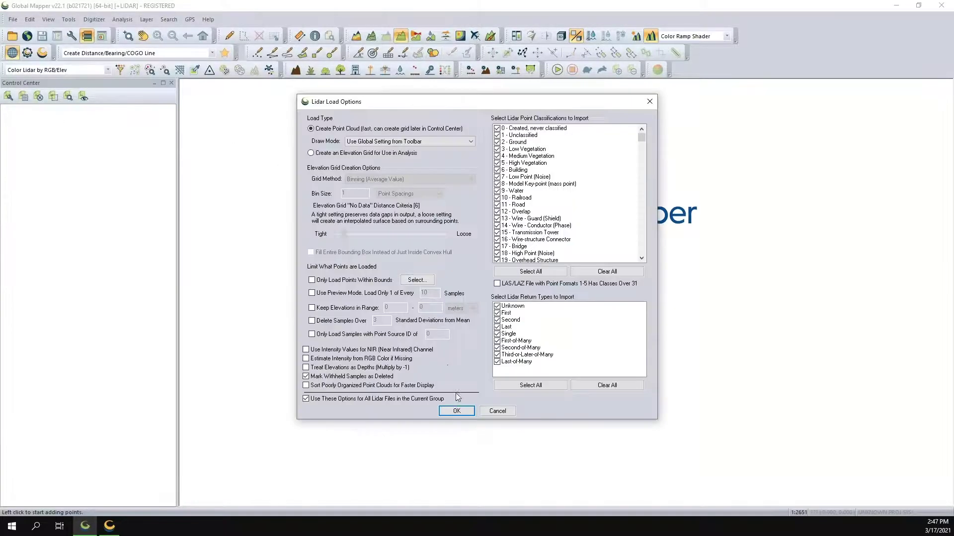
left_click(457, 411)
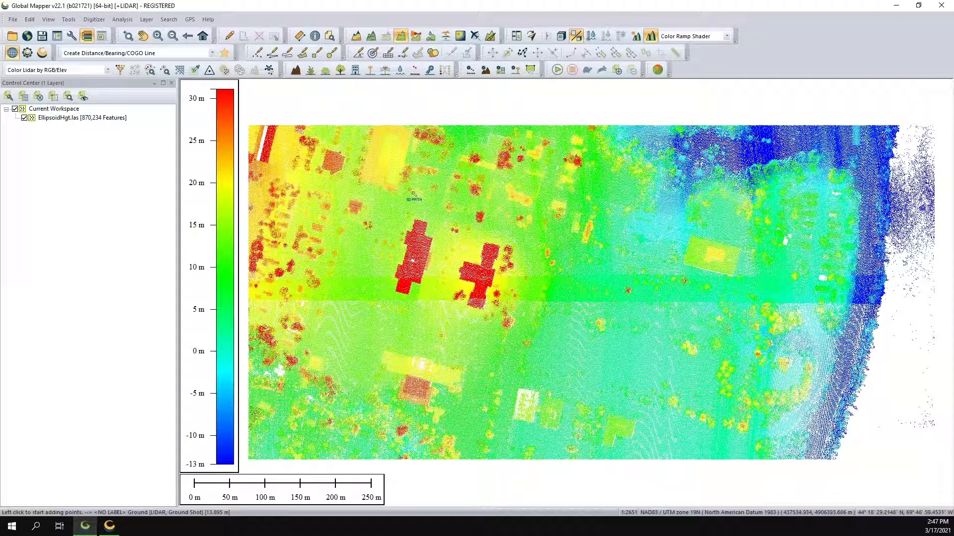
Step: Examine a path profile cut lengthwise through the eastern of the two large red buildings in the ellipsoid-height point cloud
left_click(468, 321)
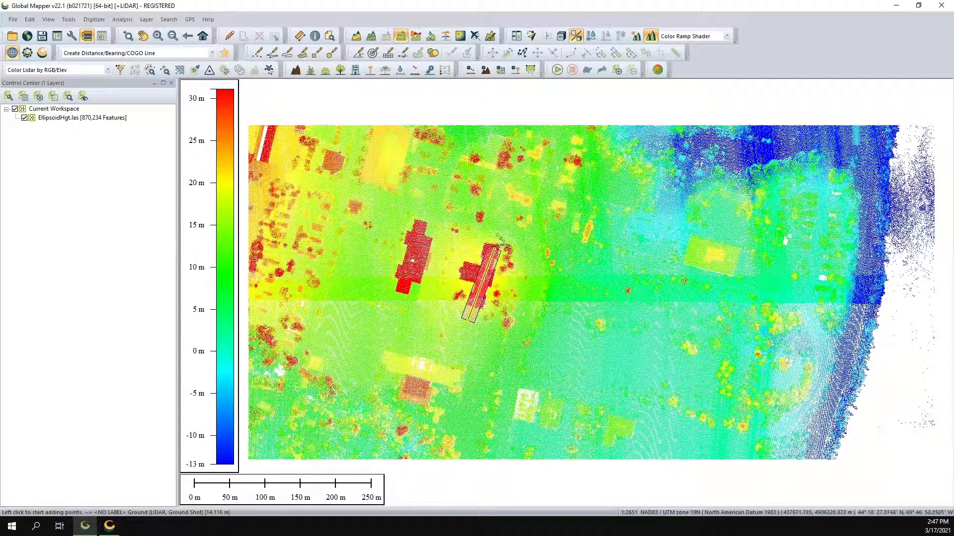
right_click(500, 225)
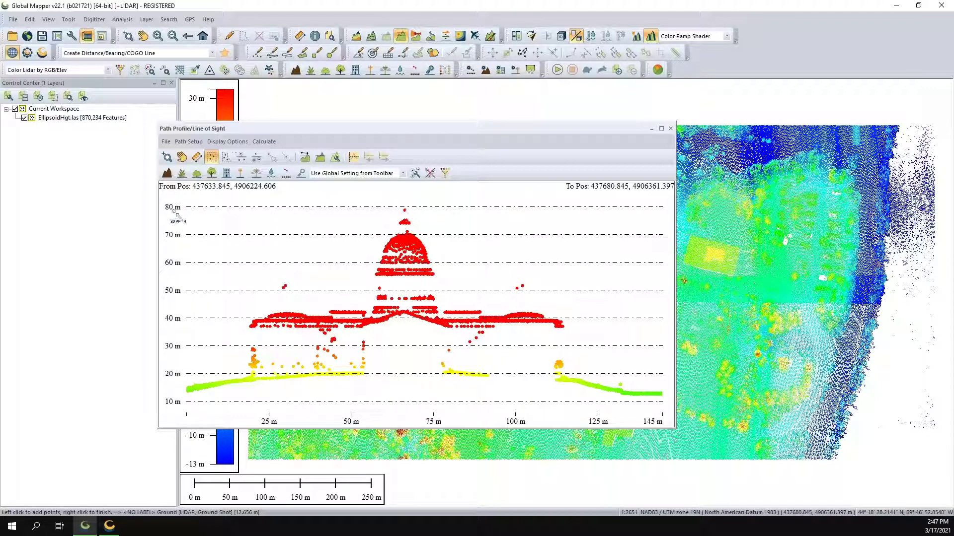
mouse_move(409, 215)
left_click(670, 129)
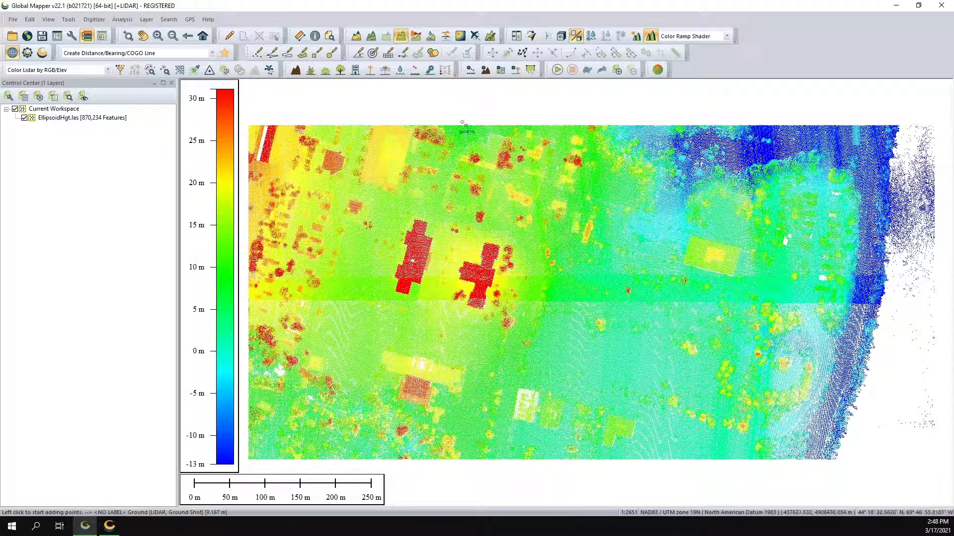
Step: Inspect the elevation attribute of a ground lidar point near the northern edge of the point cloud
left_click(315, 36)
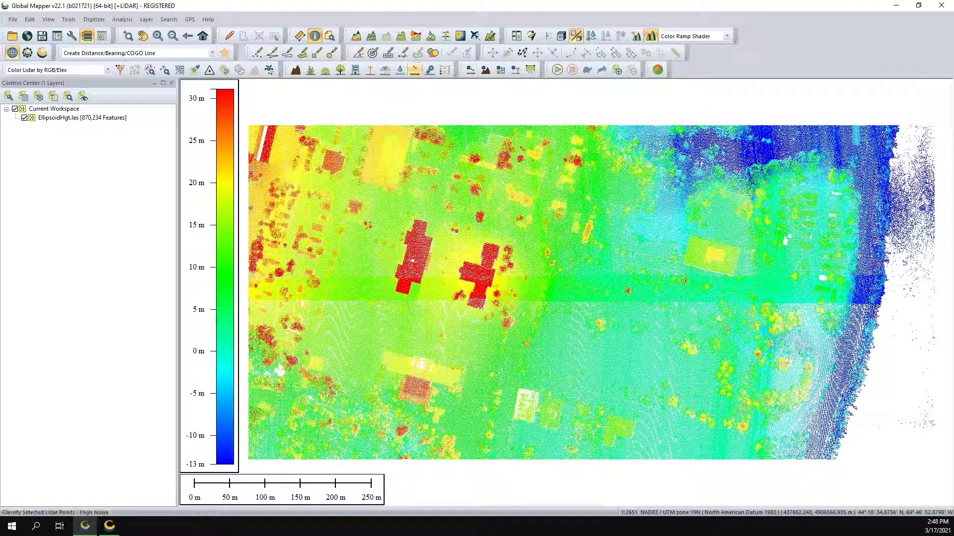
left_click(477, 130)
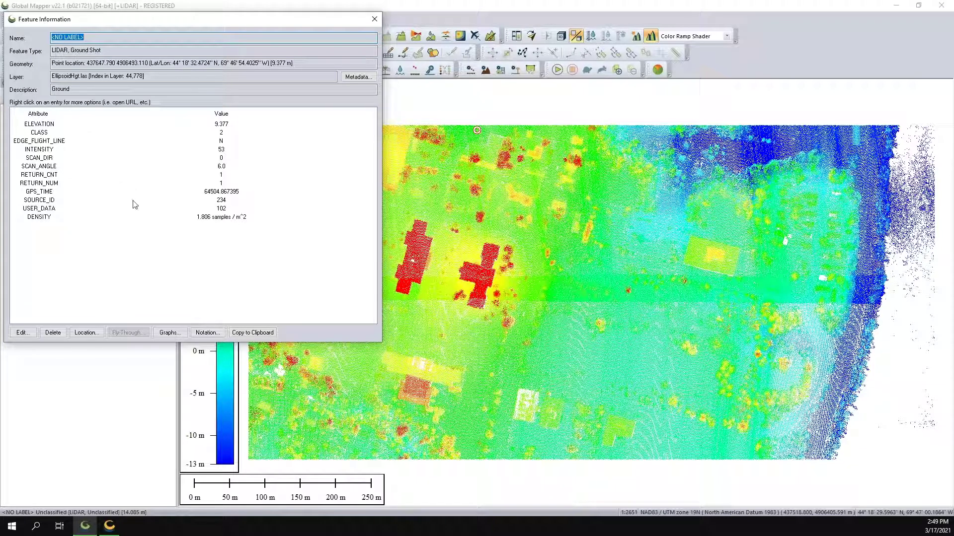
left_click(231, 125)
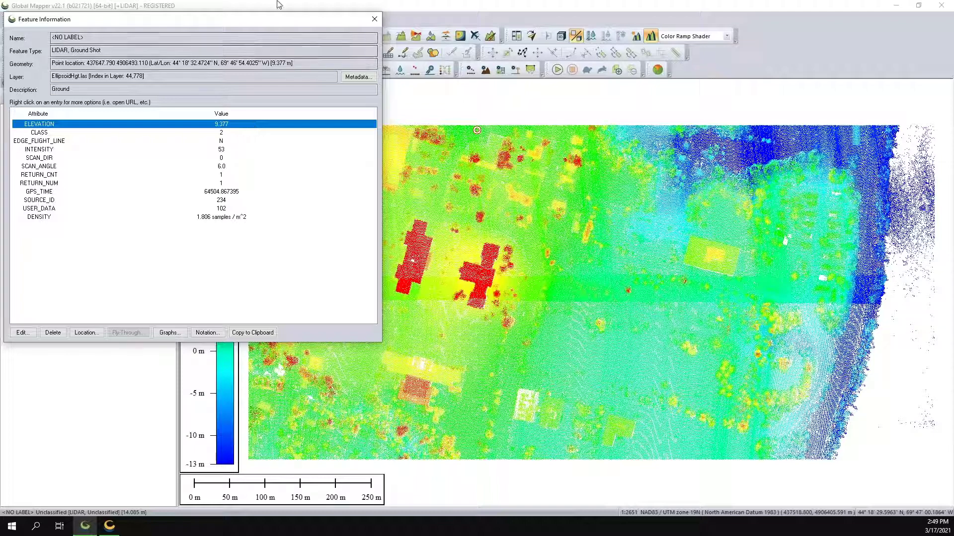
left_click(376, 20)
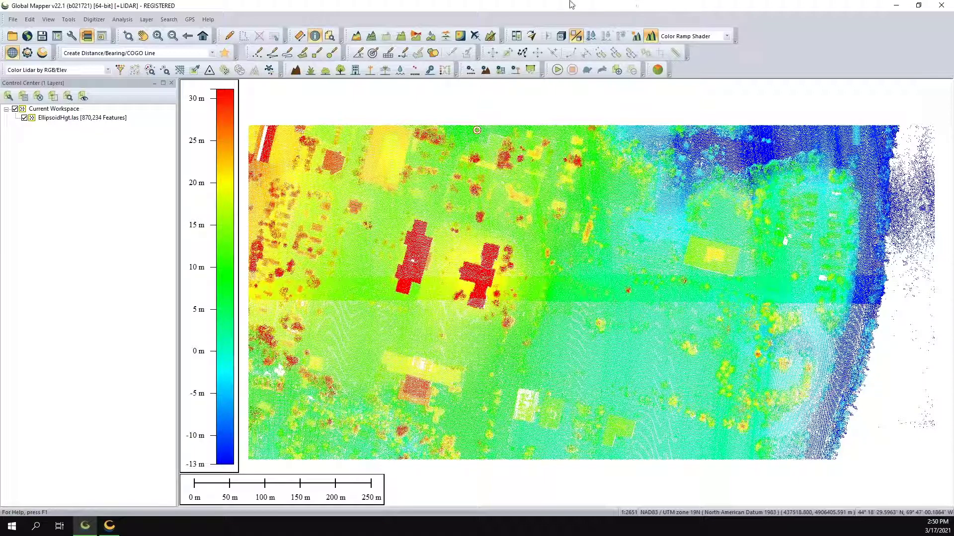
Step: Switch to Geographic Calculator and review the vertical coordinate system definitions for Europe and Luxembourg
left_click(918, 5)
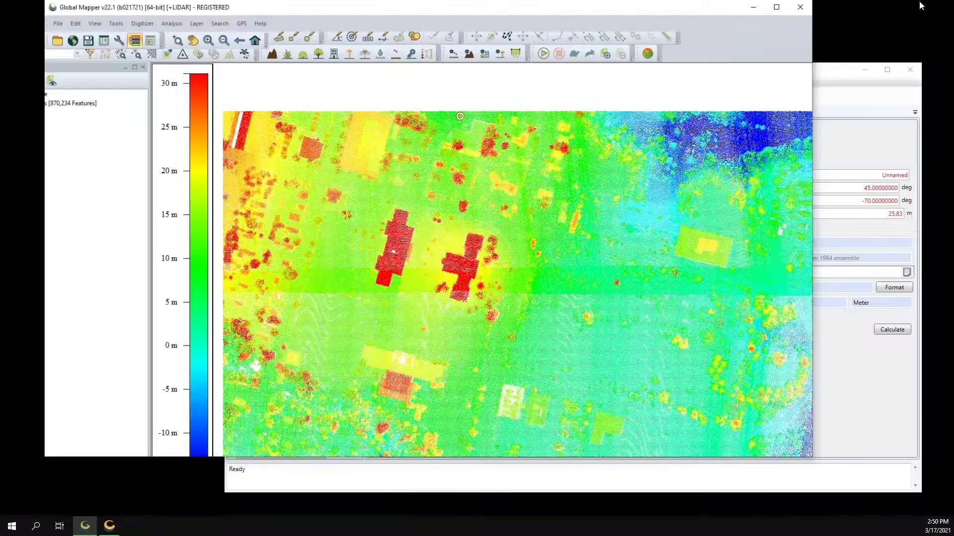
left_click(841, 153)
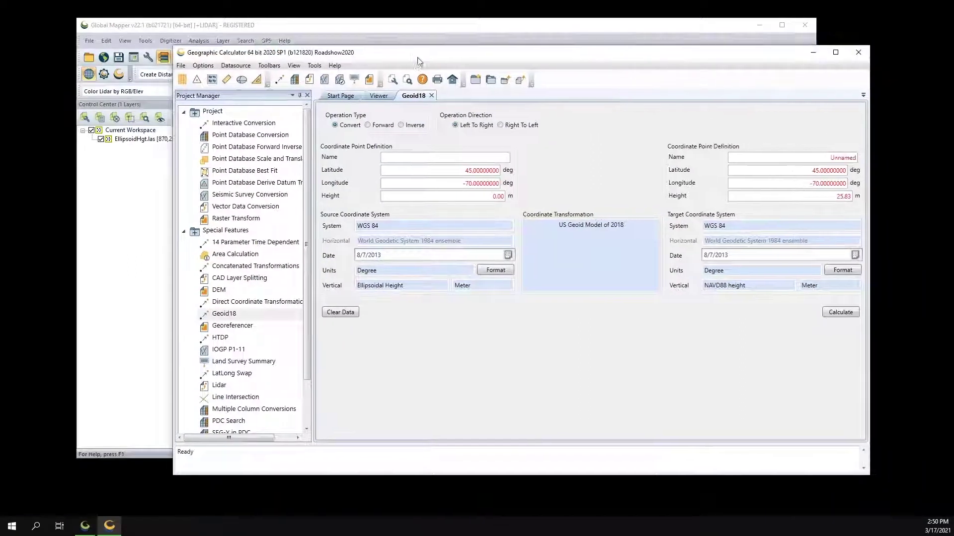
left_click_drag(417, 58, 401, 66)
left_click(217, 73)
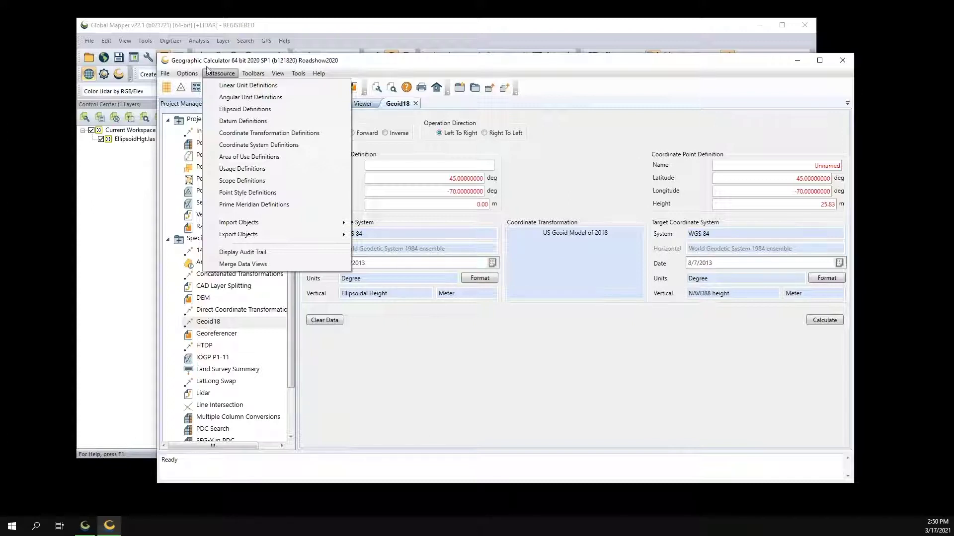
left_click(249, 146)
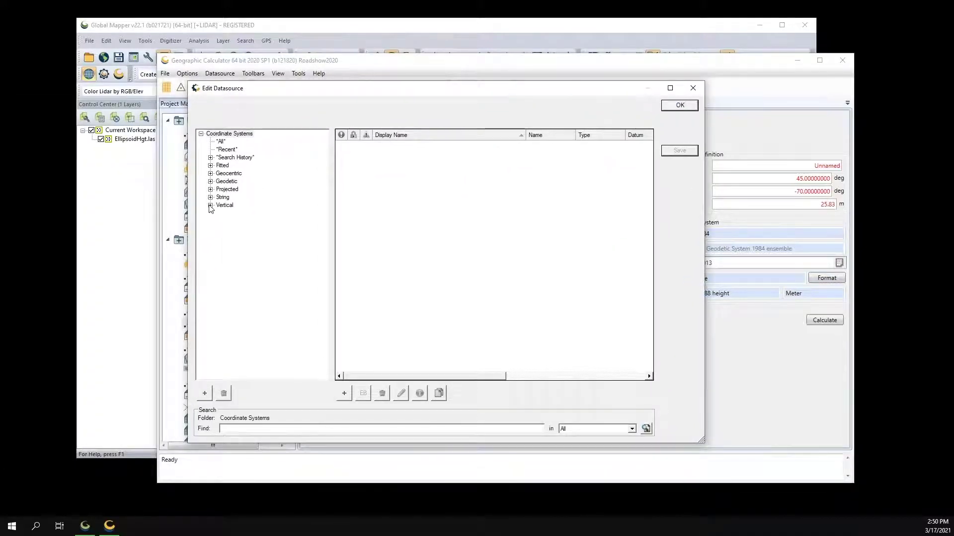
left_click(210, 206)
left_click(221, 257)
left_click(234, 142)
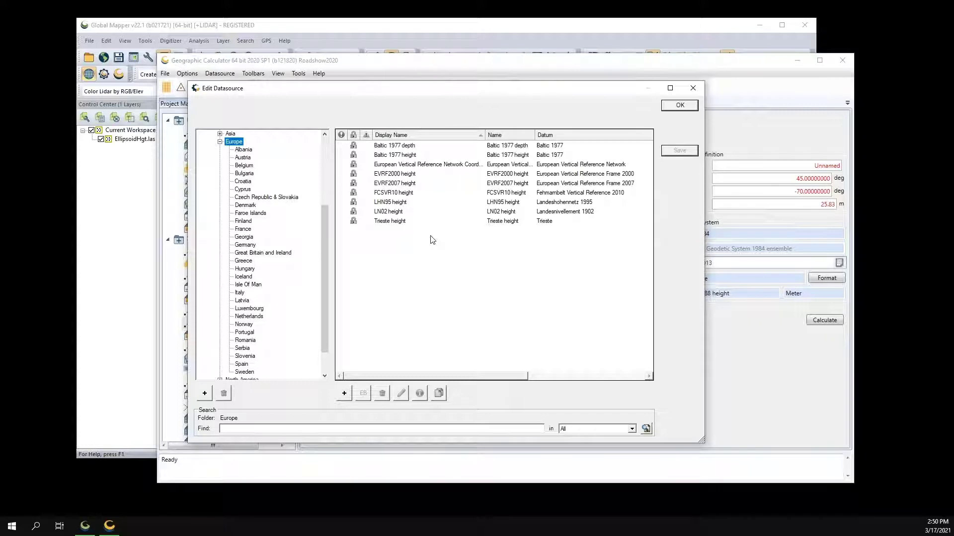
left_click(249, 309)
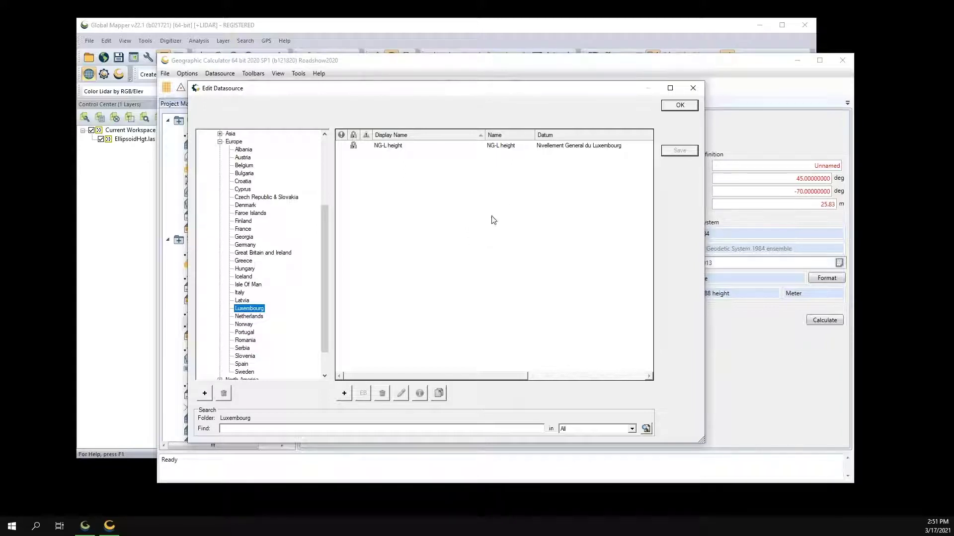
left_click(693, 88)
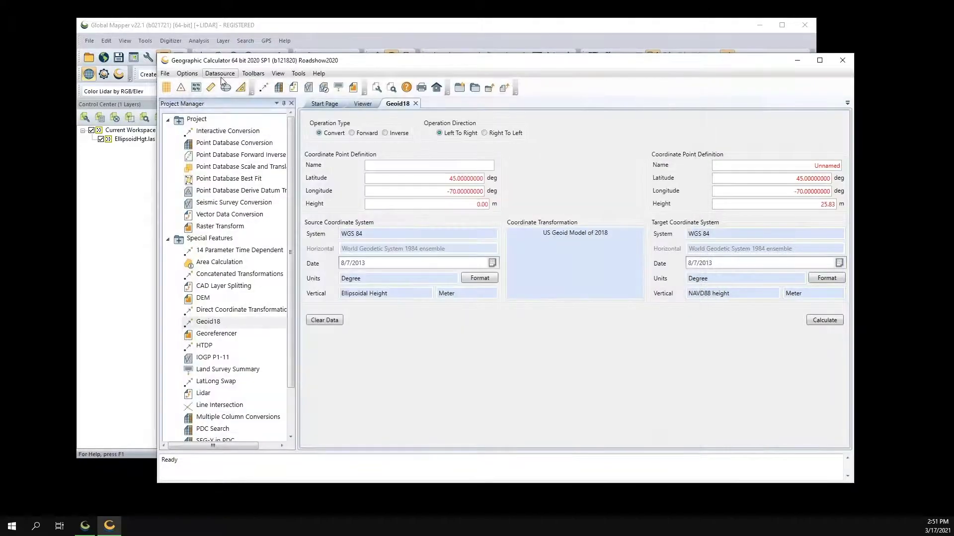
Step: Review the single vertical coordinate transformations defined for Europe, including the geoid models
left_click(220, 75)
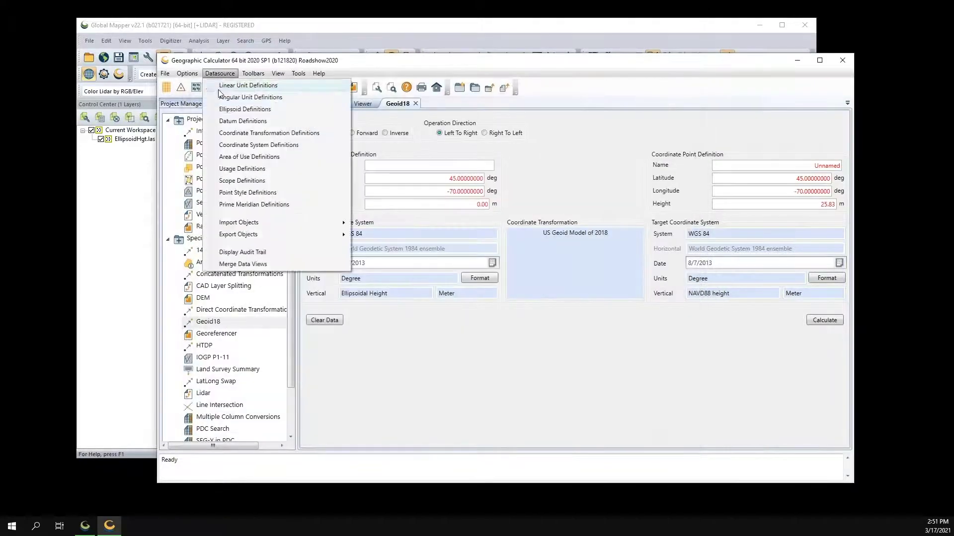
left_click(235, 133)
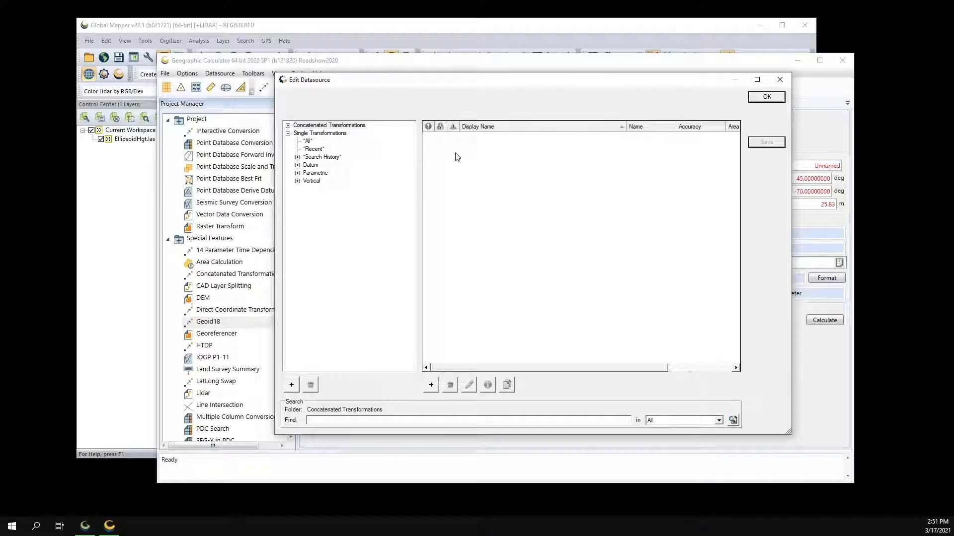
left_click(297, 181)
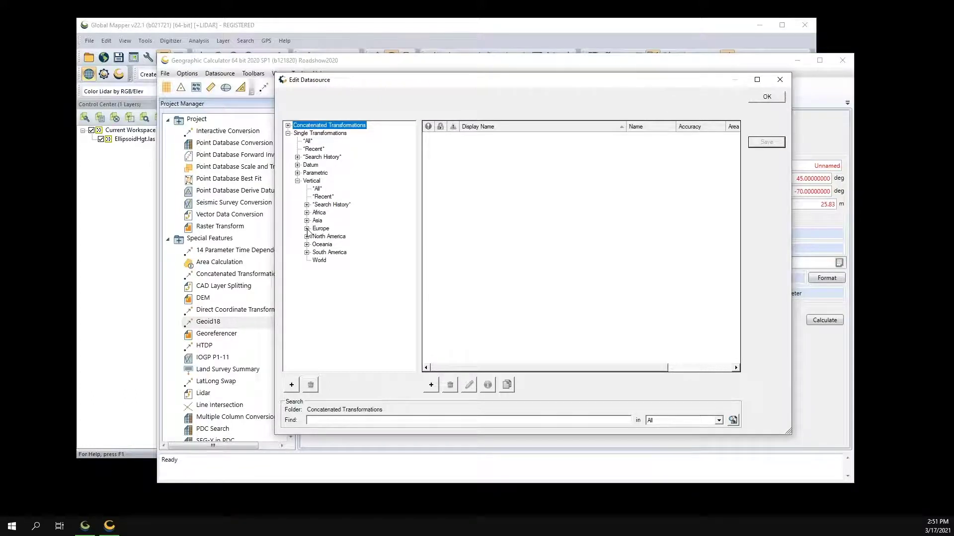
left_click(307, 228)
left_click(318, 165)
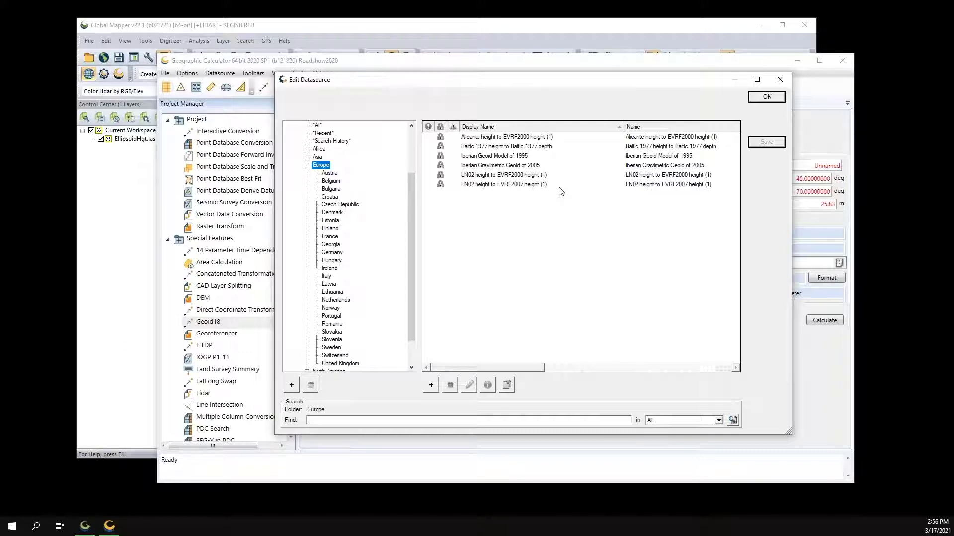
left_click(765, 97)
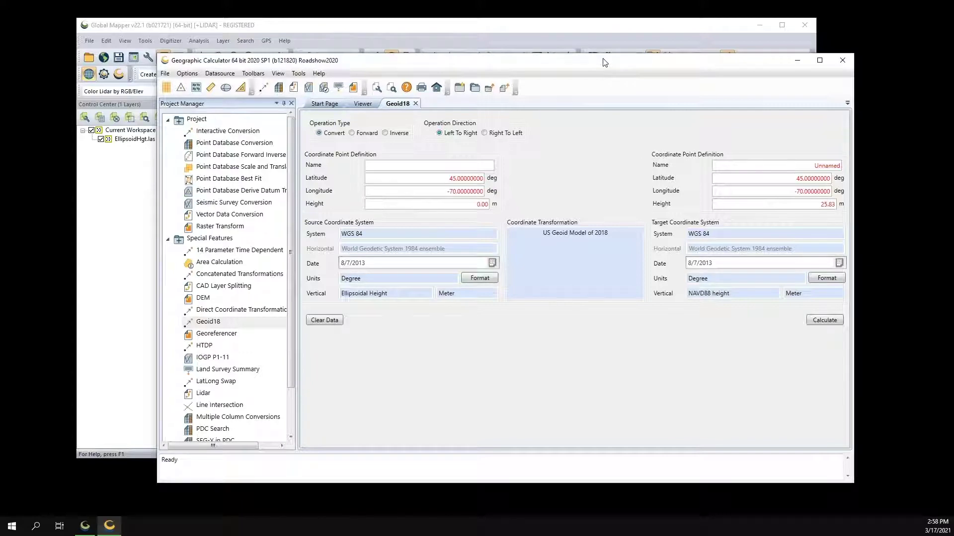
Step: Switch back to Global Mapper and turn off GeoCalc Mode, accepting the required restart
left_click(512, 27)
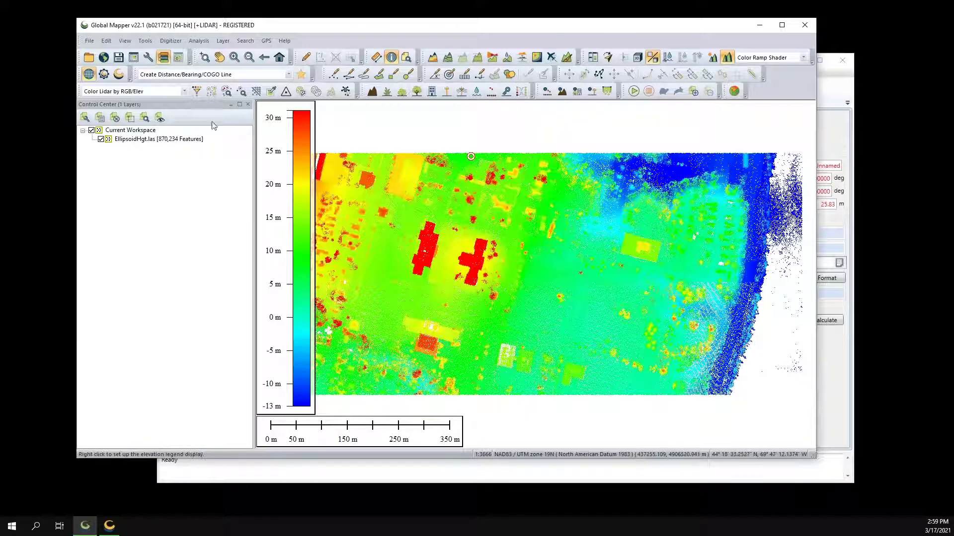
left_click(89, 74)
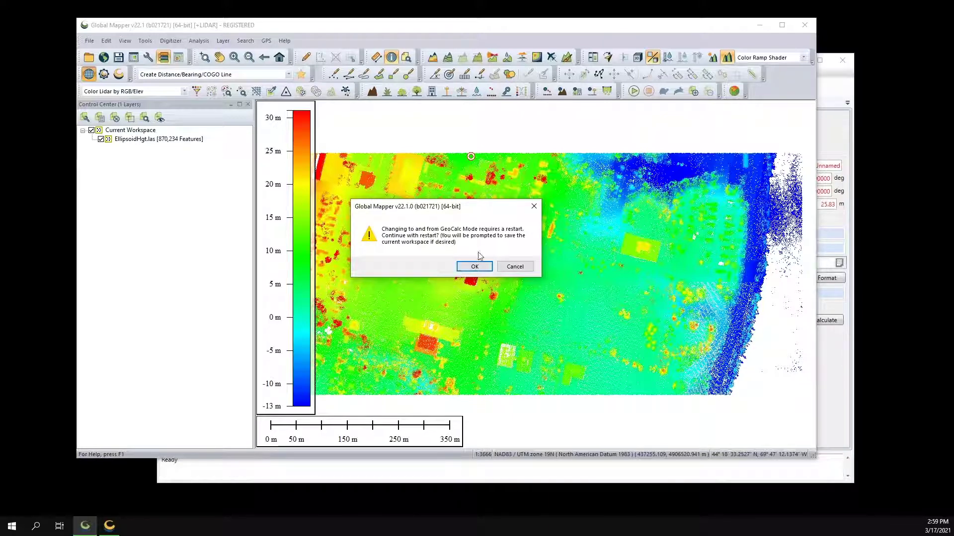
left_click(475, 268)
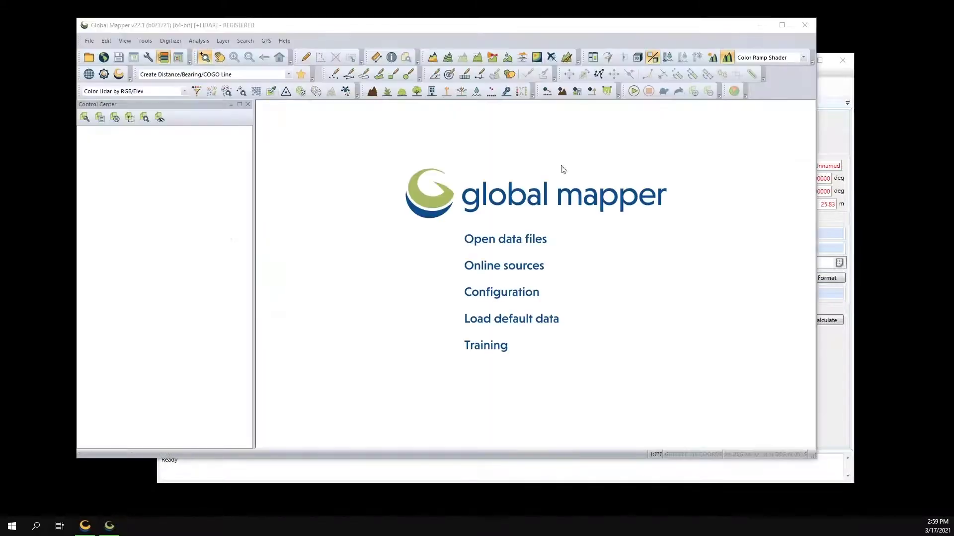
Step: Load EllipsoidHgt.las from the Desktop test folder as a point cloud with the default lidar load options
left_click(543, 244)
left_click(264, 106)
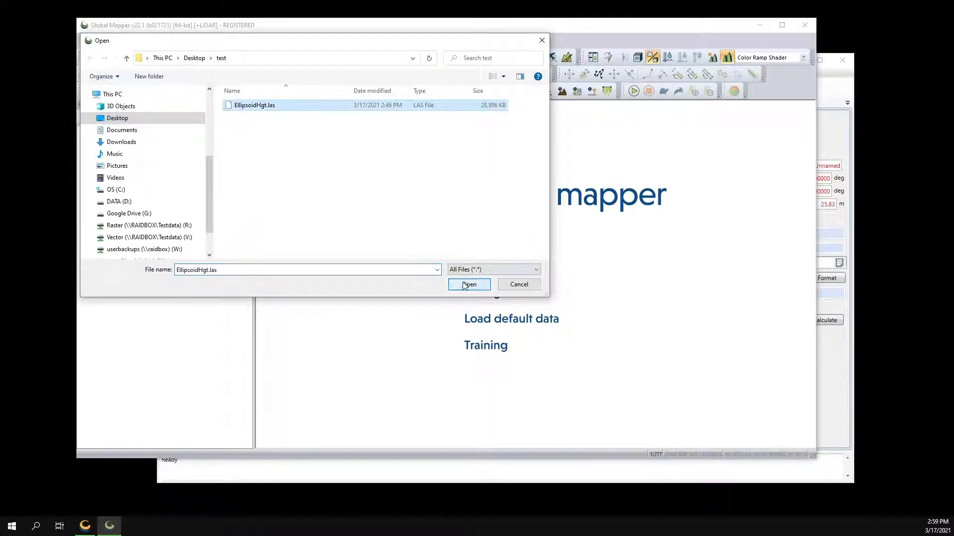
left_click(467, 284)
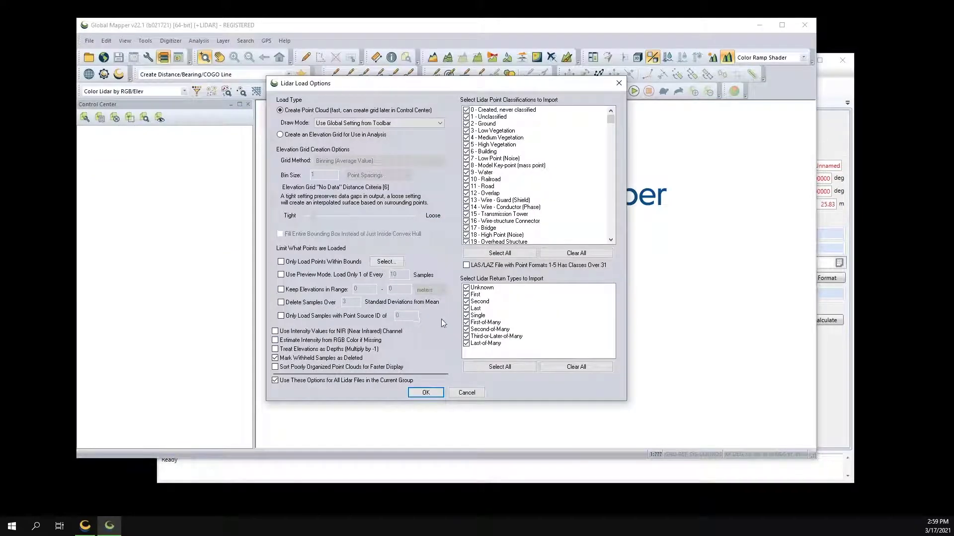
left_click(426, 393)
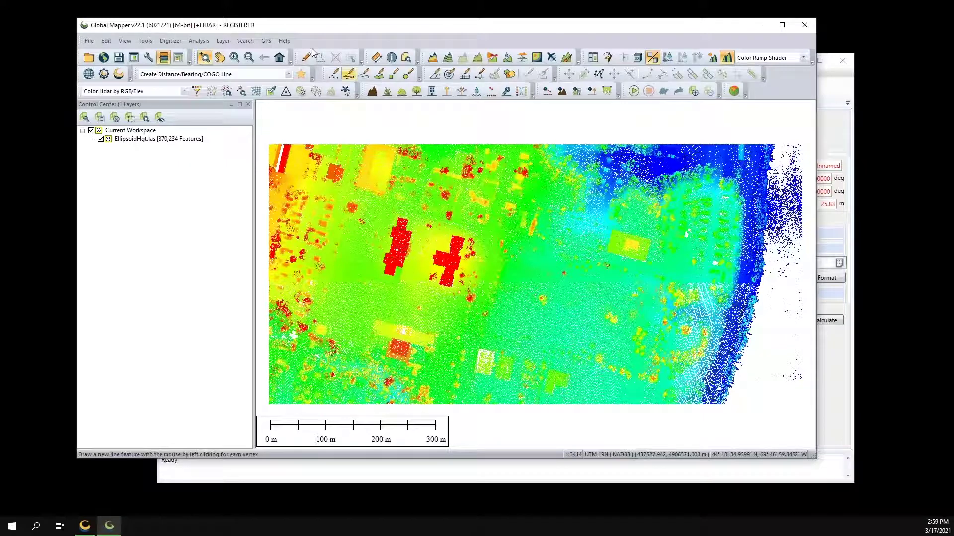
Step: Examine a path profile through the same eastern red building with GeoCalc Mode off
left_click(477, 57)
left_click(439, 296)
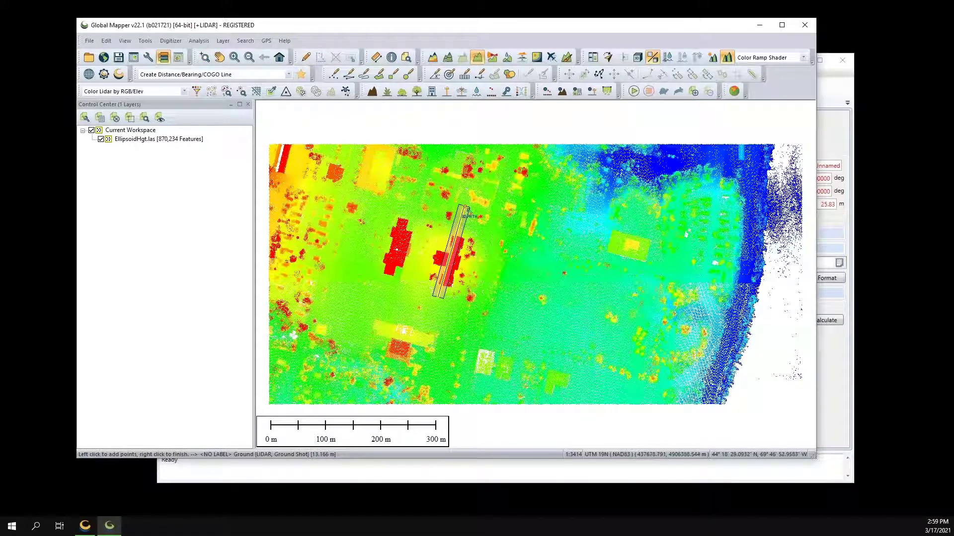
right_click(469, 214)
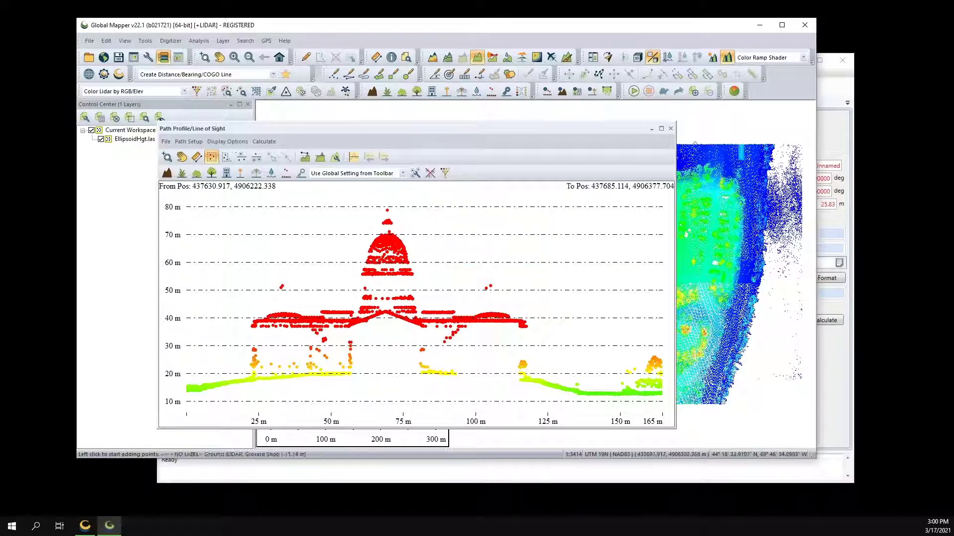
left_click(670, 129)
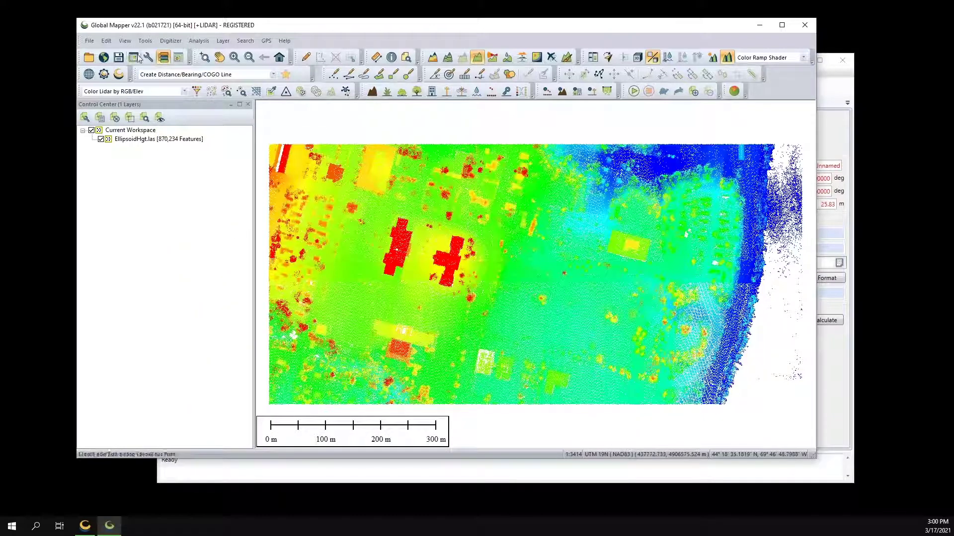
Step: Examine the layer projection settings of EllipsoidHgt.las, including its UTM zone, datum and planar units
right_click(135, 139)
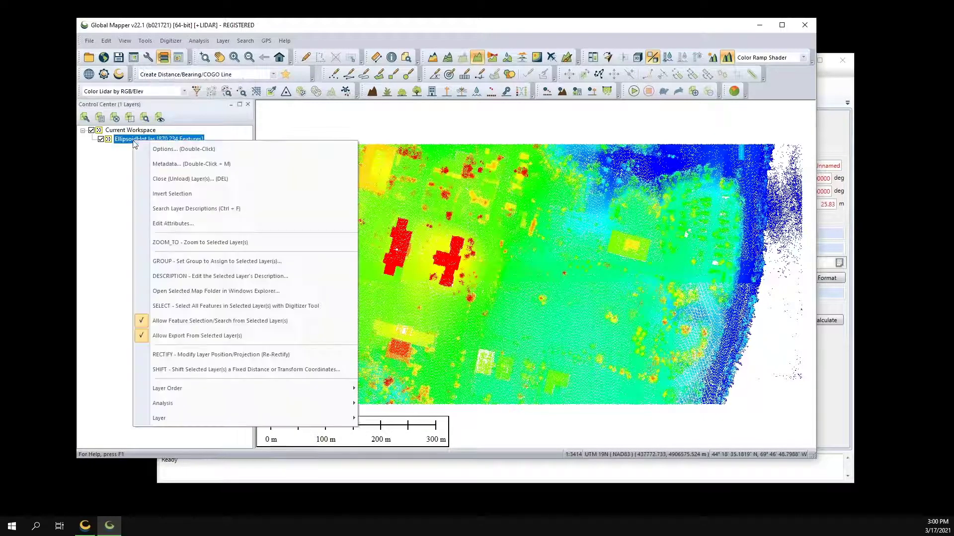
left_click(149, 149)
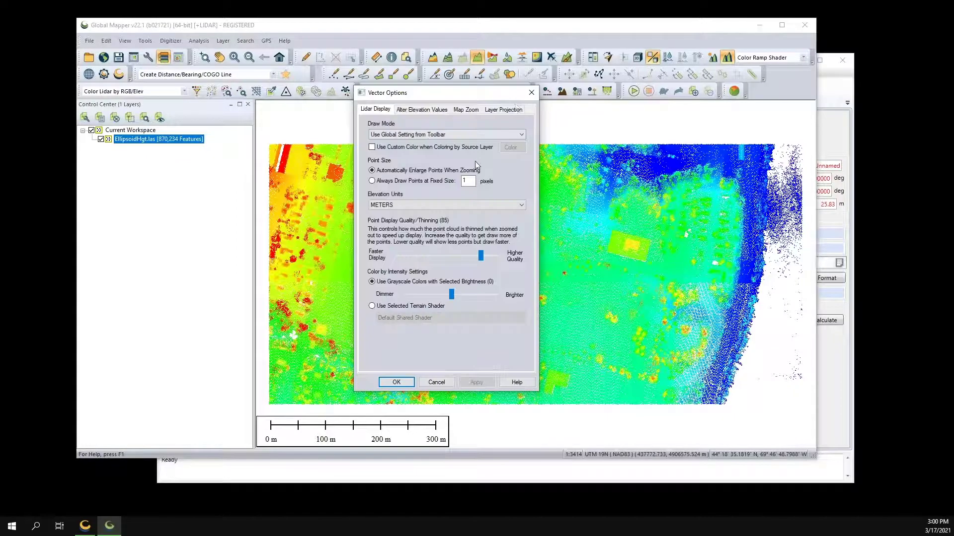
left_click(505, 110)
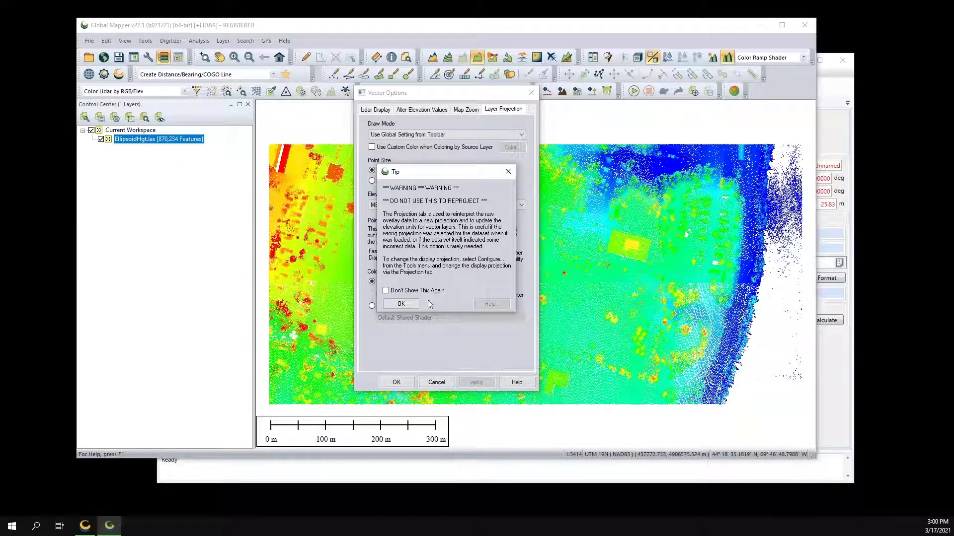
left_click(401, 304)
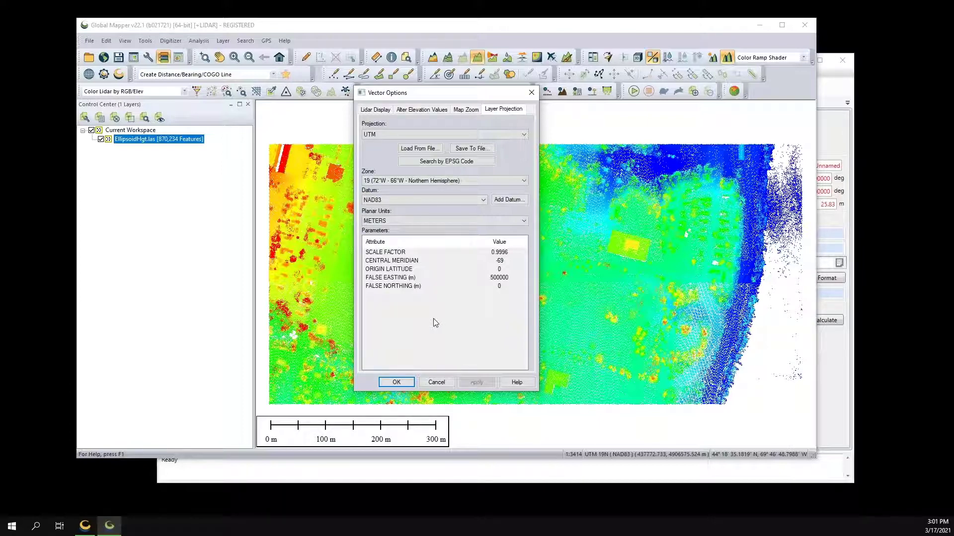
left_click(531, 94)
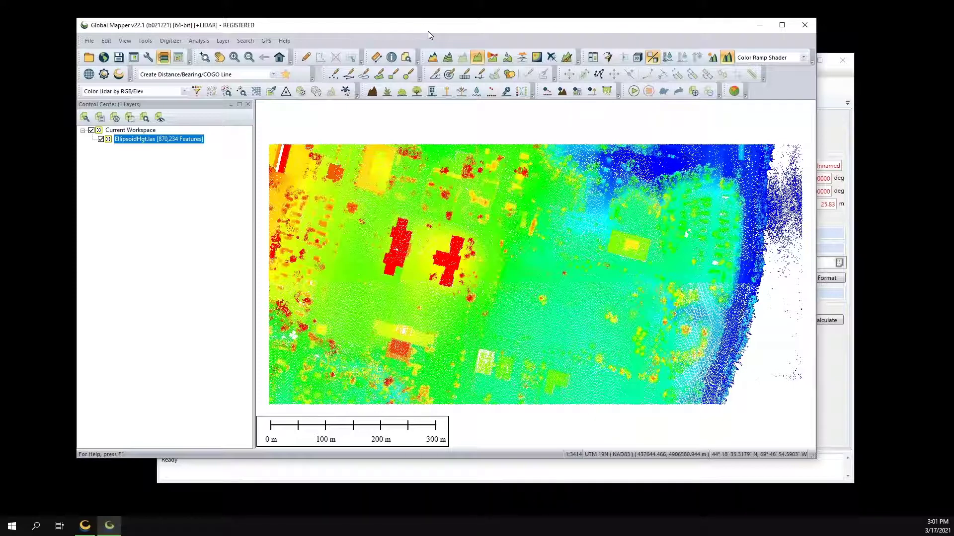
Step: Unload the EllipsoidHgt.las layer and load NE_Geoid.gmg from the Desktop GM_Demo folder
key("Delete")
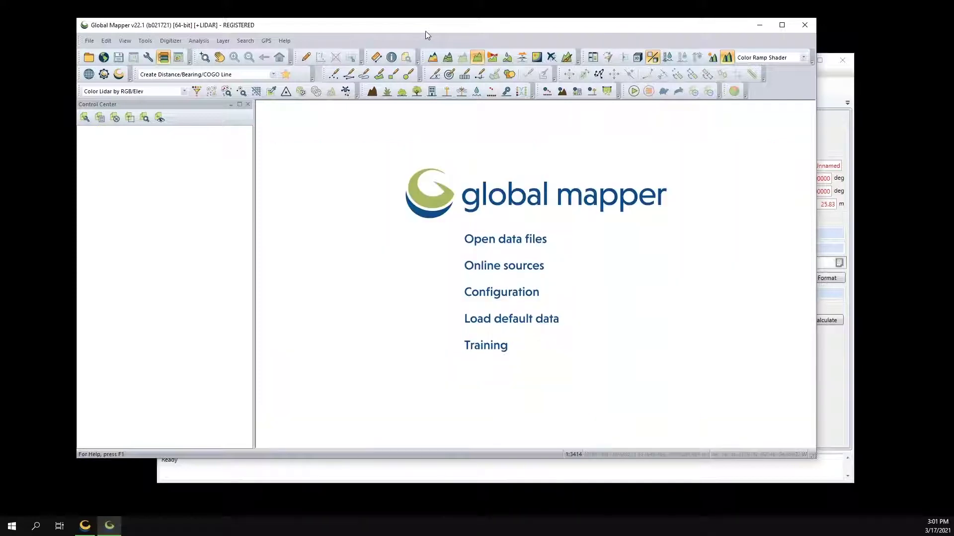
left_click(88, 74)
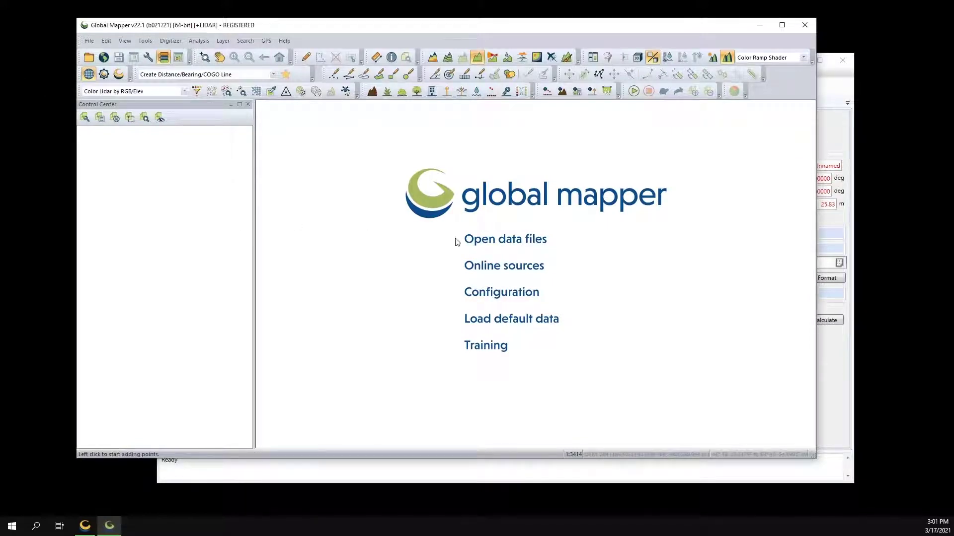
left_click(493, 241)
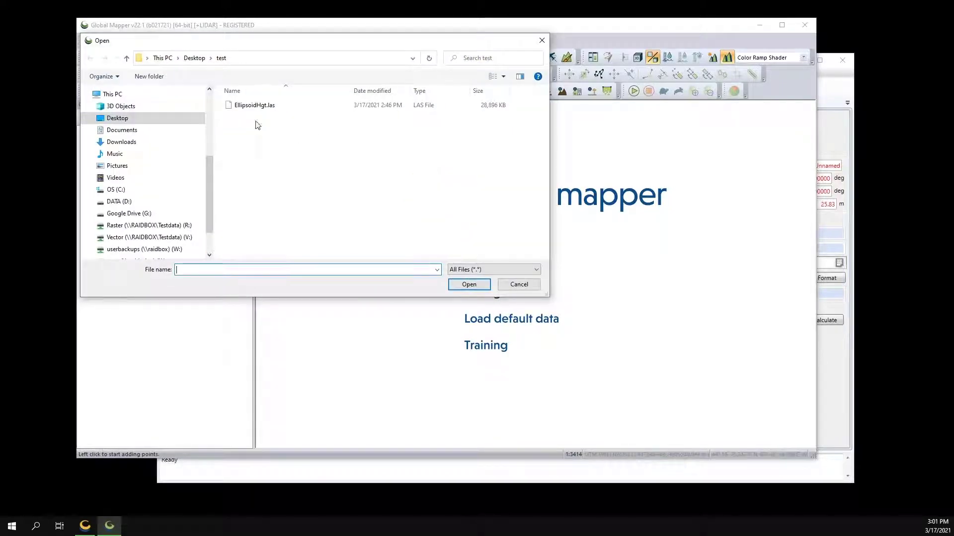
left_click(195, 58)
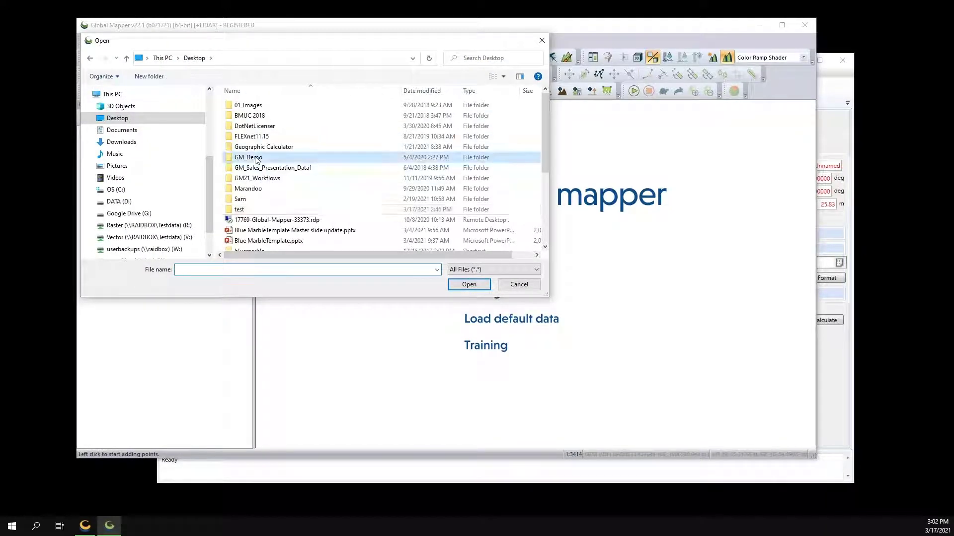
double_click(363, 157)
scroll(353, 192, "down", 10)
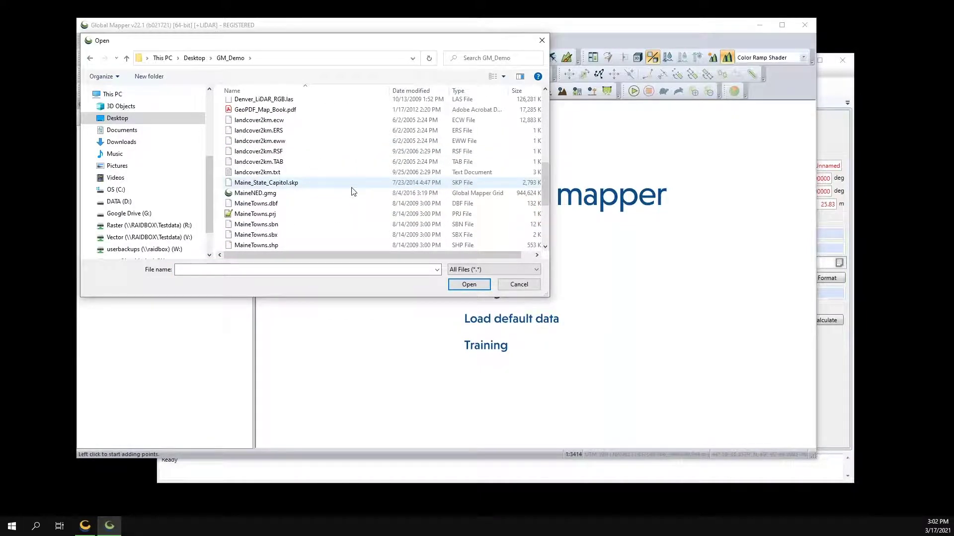
scroll(352, 192, "down", 4)
left_click(250, 141)
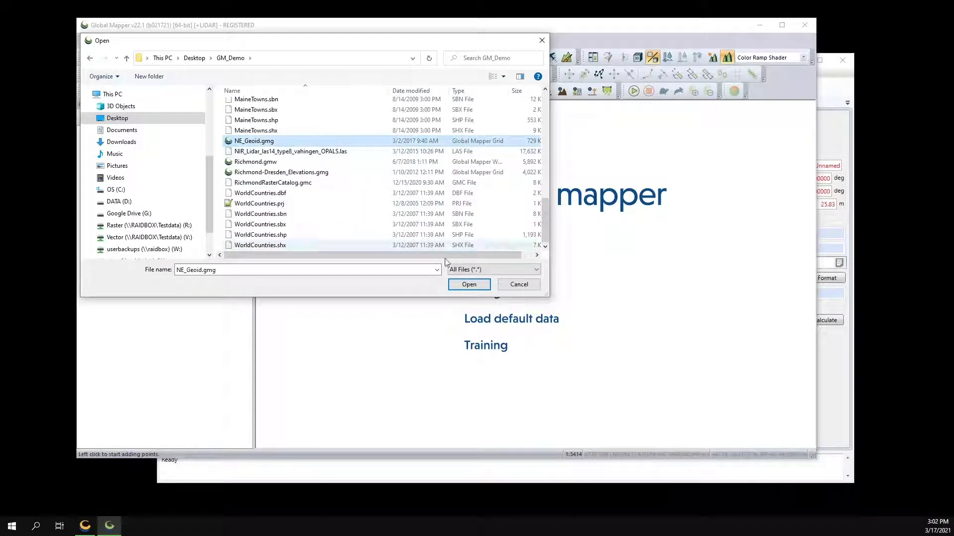
left_click(468, 284)
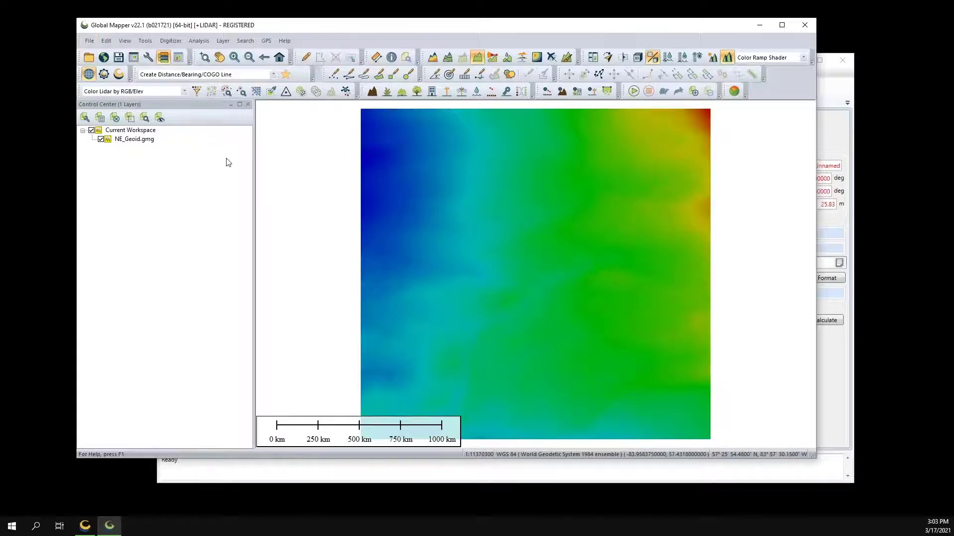
Step: Review the export formats offered for the geoid elevation grid, including Blue Marble Gridded Data, without exporting
left_click(90, 41)
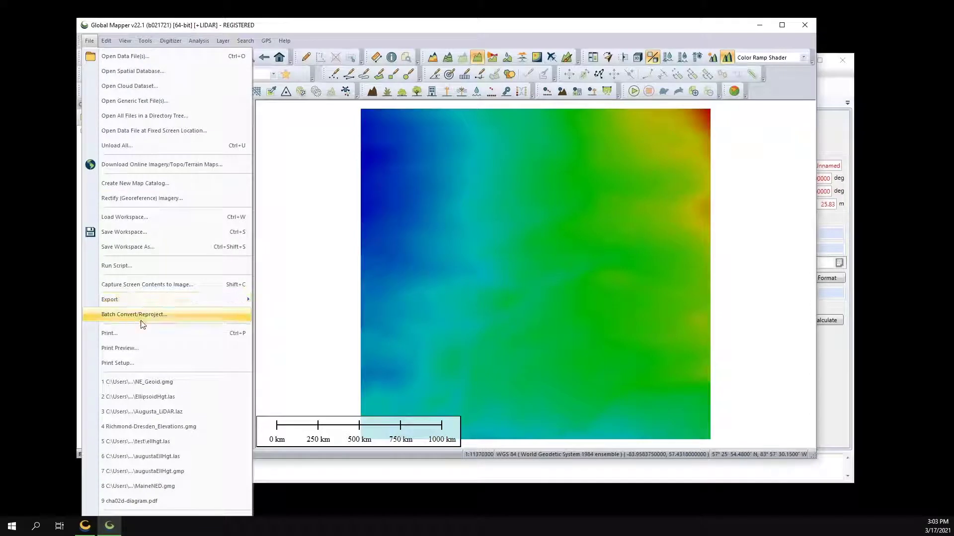
mouse_move(140, 300)
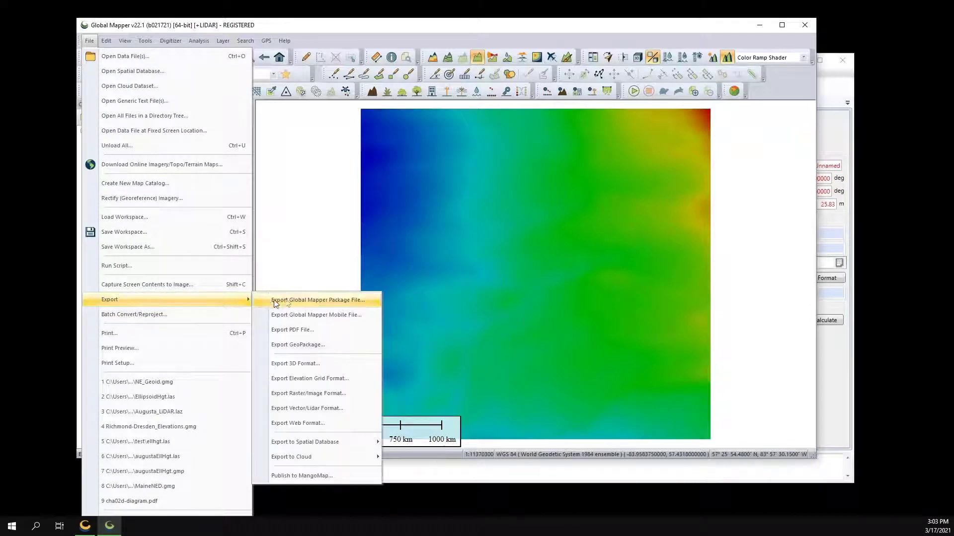
left_click(349, 379)
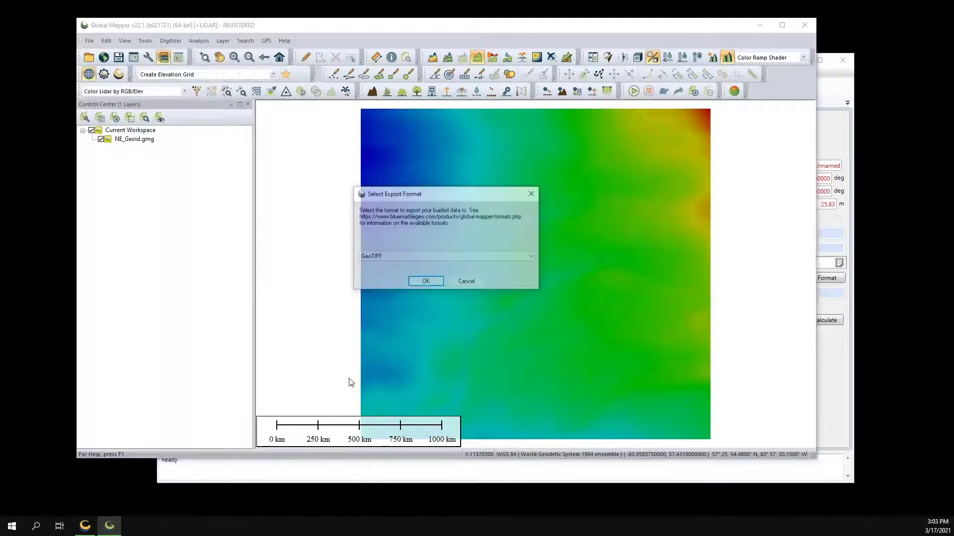
left_click(457, 258)
left_click_drag(533, 333, 534, 272)
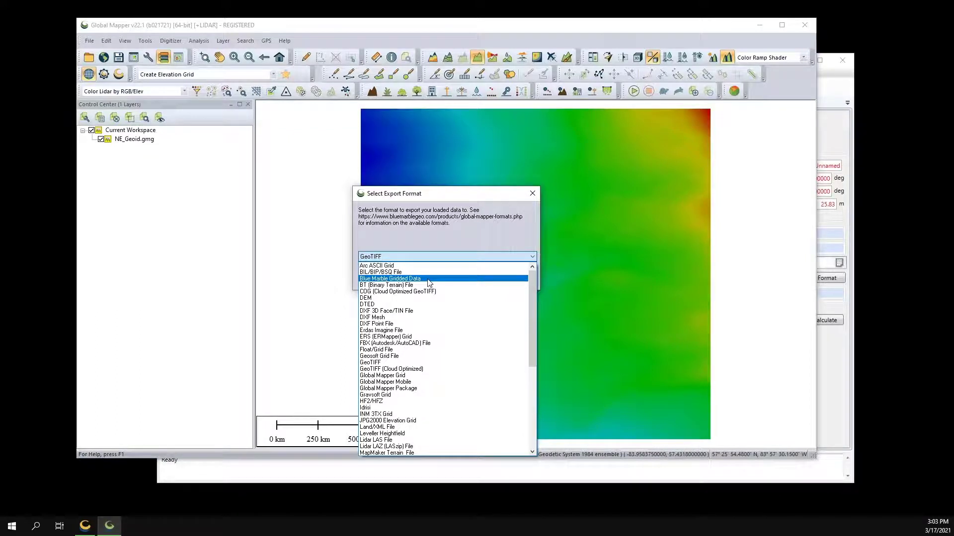
left_click(507, 199)
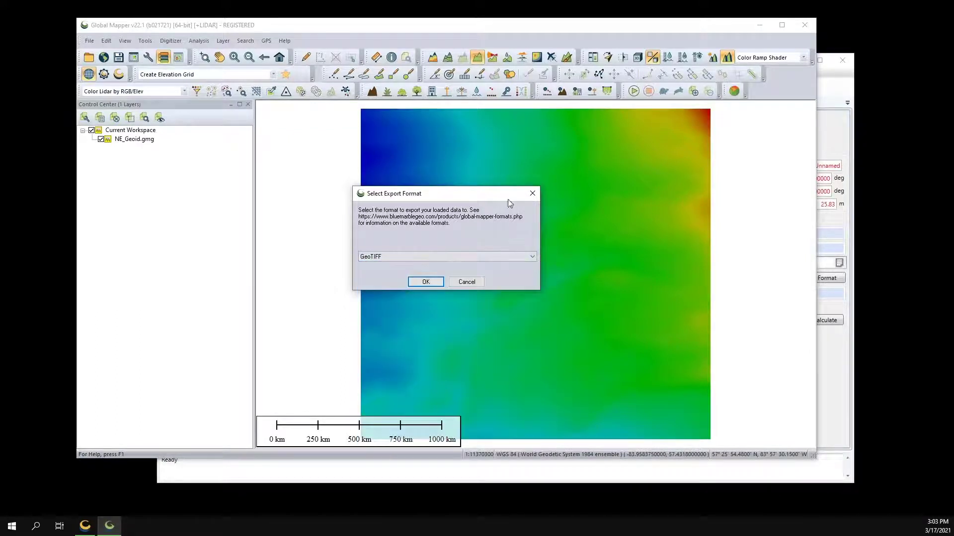
left_click(532, 194)
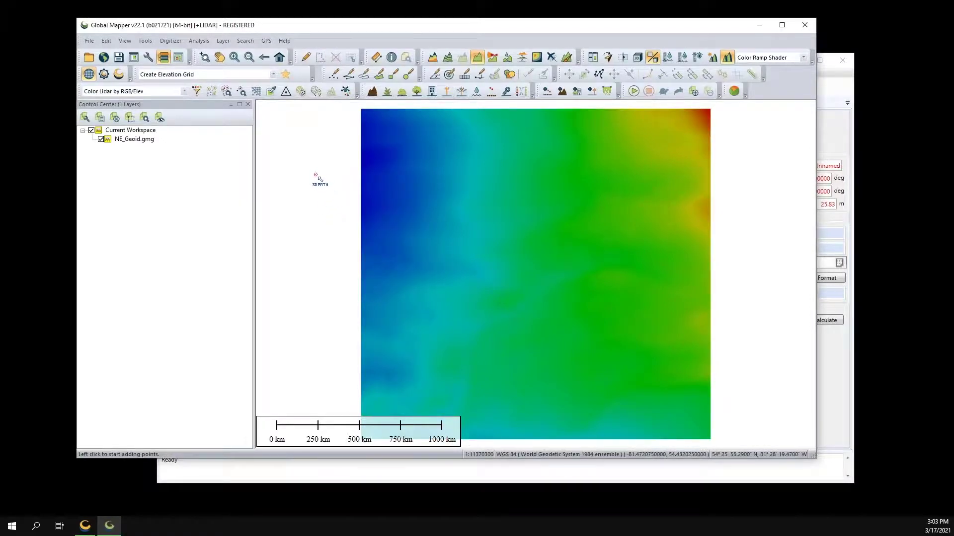
Step: Switch to Geographic Calculator, view the coordinate systems in the datasource editor, and return to Global Mapper
left_click(845, 126)
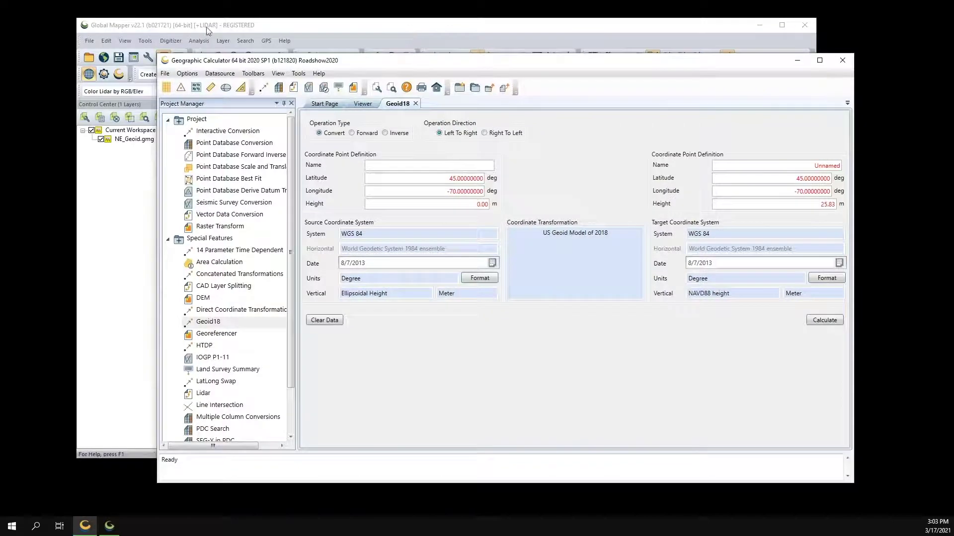
left_click(219, 73)
left_click(245, 146)
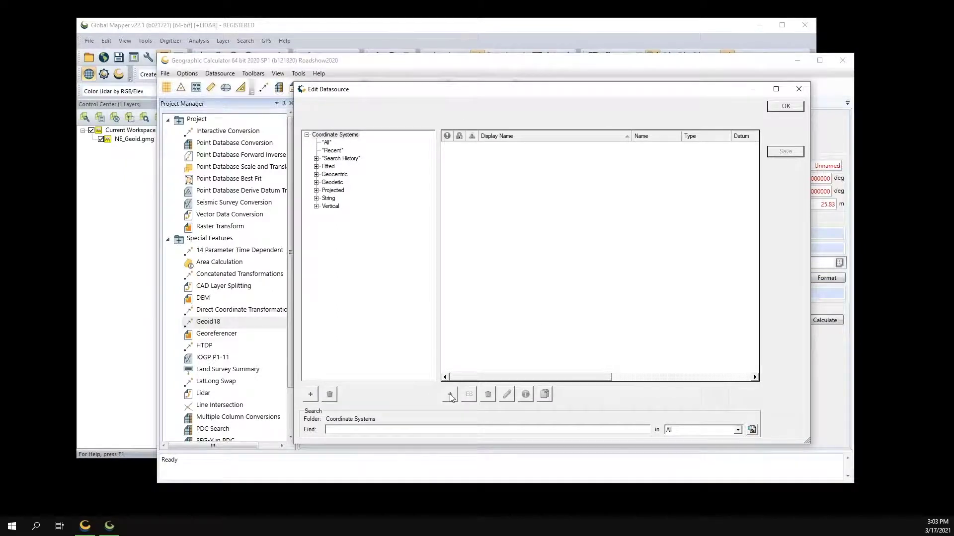
left_click(798, 90)
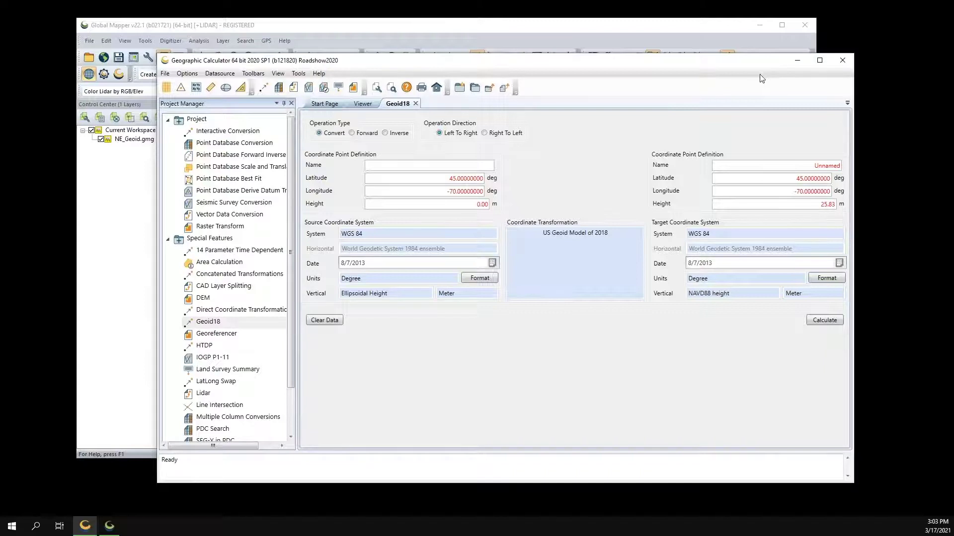
left_click(717, 25)
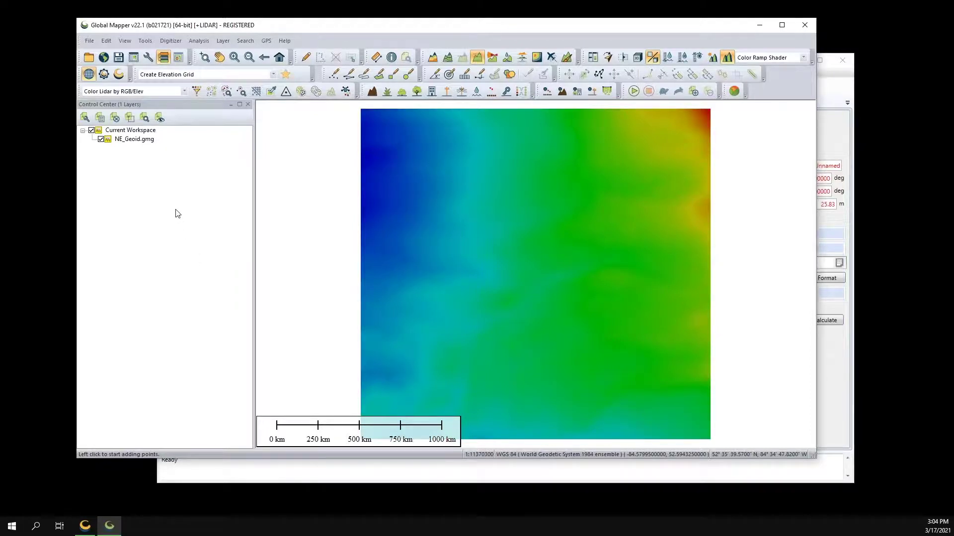
left_click(38, 134)
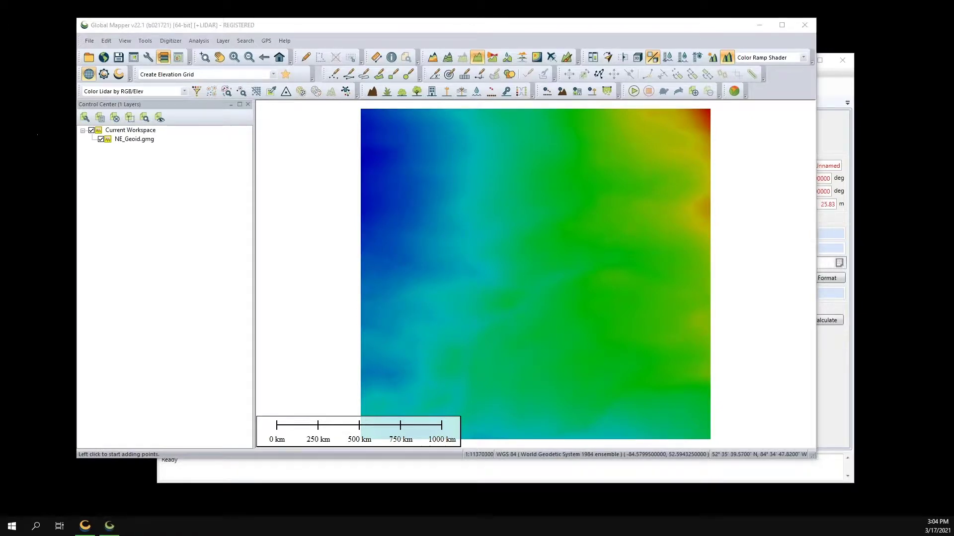